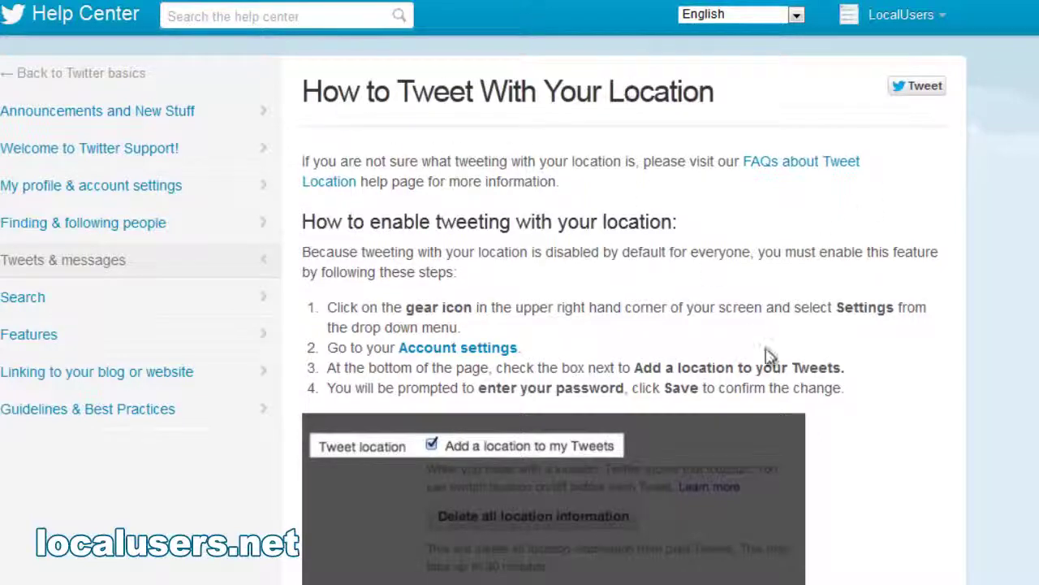
Step: Read through the help article on tweeting with a location, including its section on removing location data
scroll(769, 349, "down", 10)
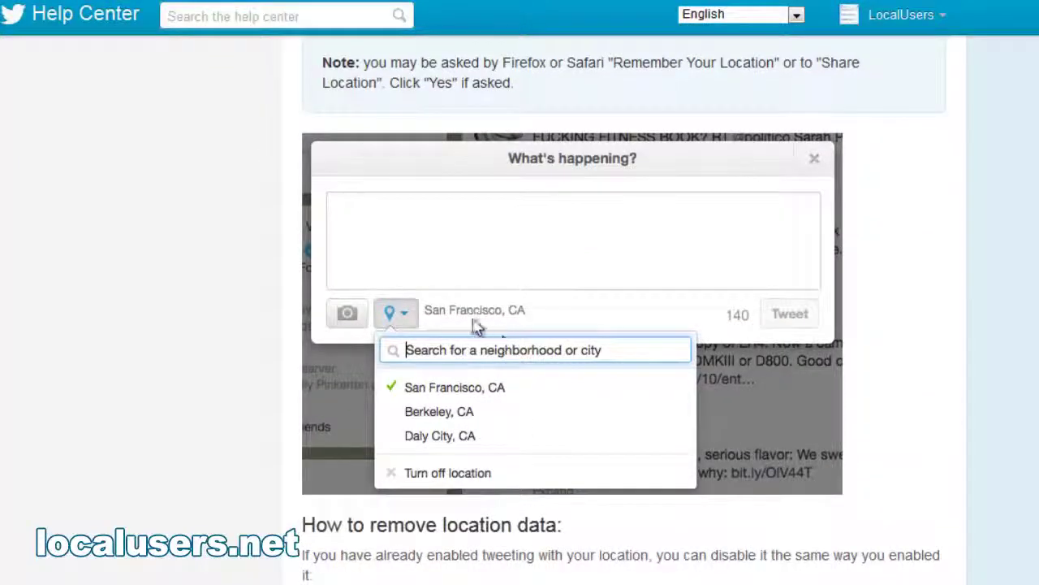
scroll(771, 392, "down", 10)
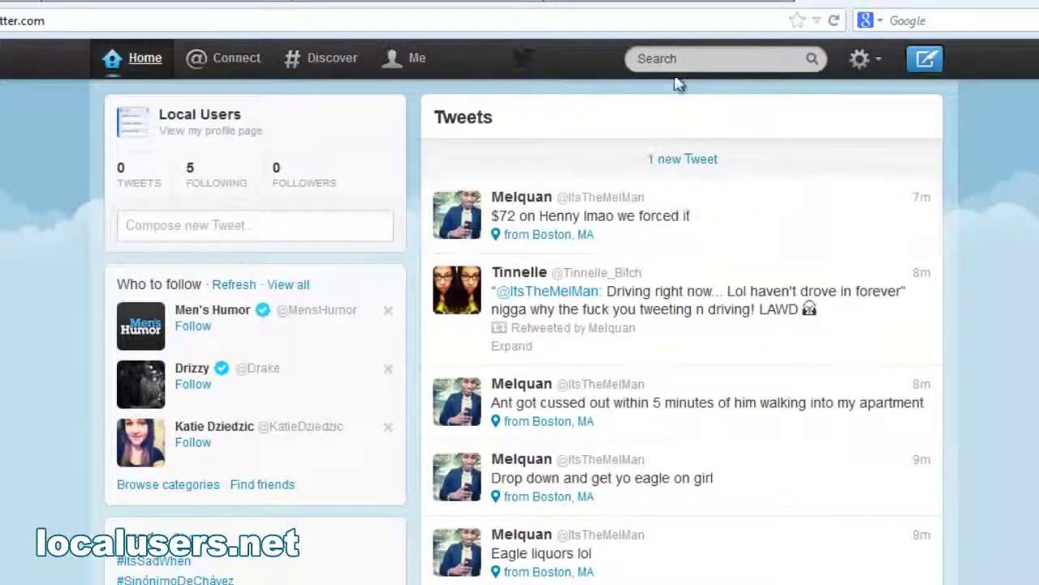
Step: Switch to Twitter, search for geocode:42.324793,-71.125145,4km and skim the top results
left_click(658, 58)
type("geocode:42.324793,-71.125145,4km")
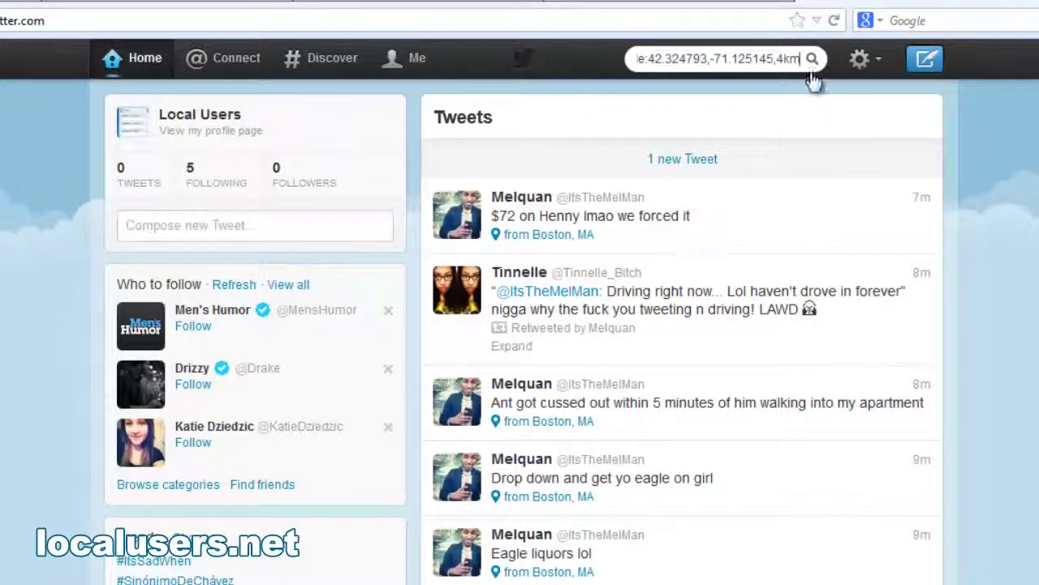
left_click(812, 63)
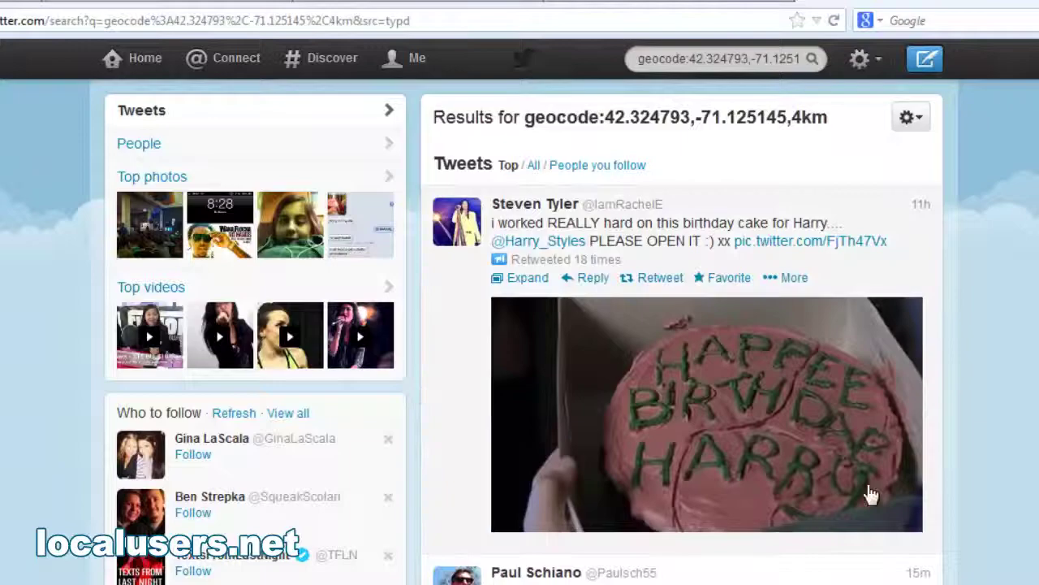
scroll(870, 492, "down", 5)
scroll(870, 493, "up", 5)
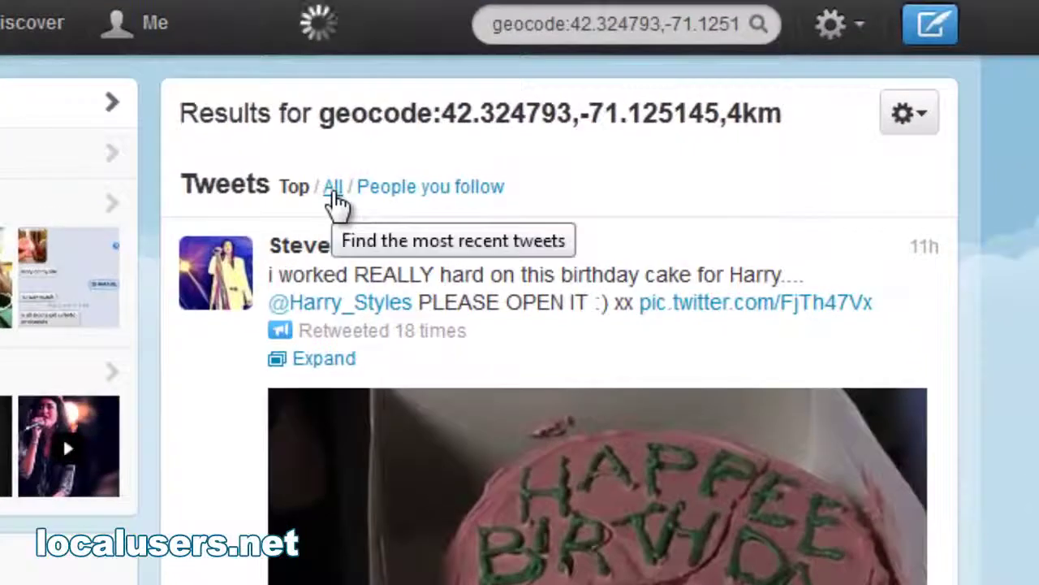
Step: Show all of the most recent tweets for the geocode search, browse through them and return to the first one
left_click(358, 187)
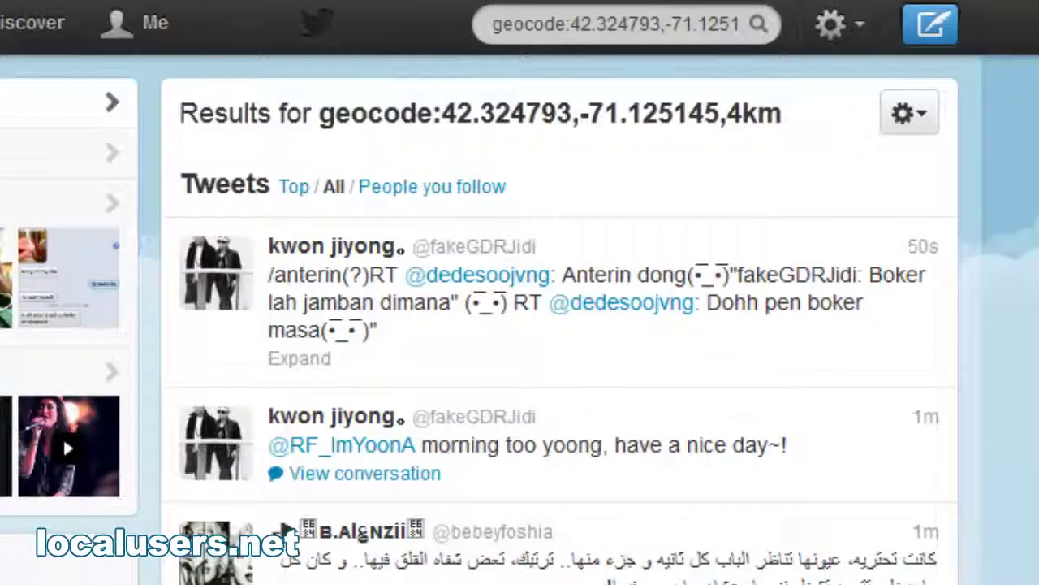
scroll(560, 324, "down", 15)
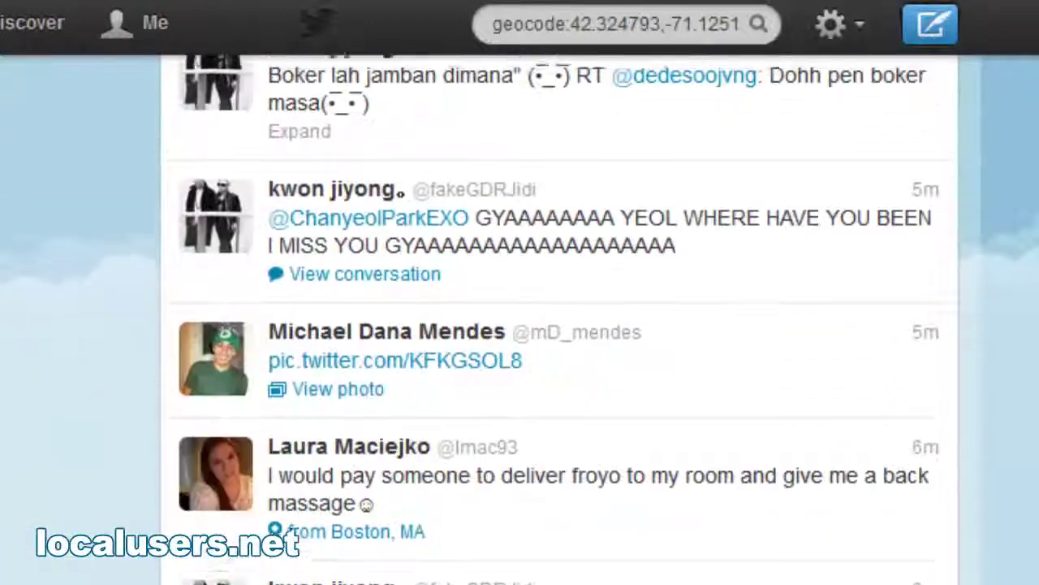
scroll(561, 325, "down", 15)
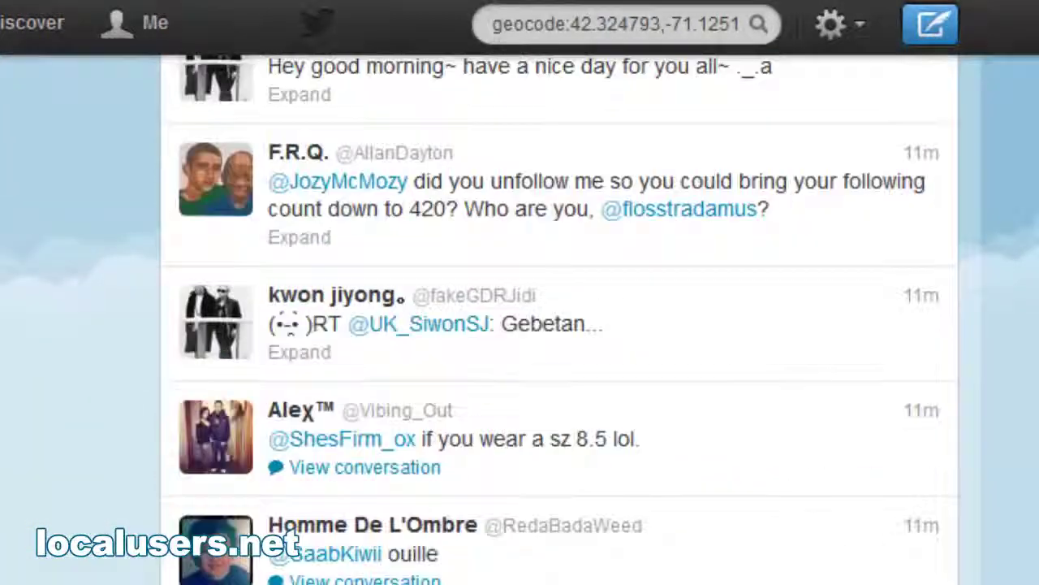
scroll(560, 325, "down", 10)
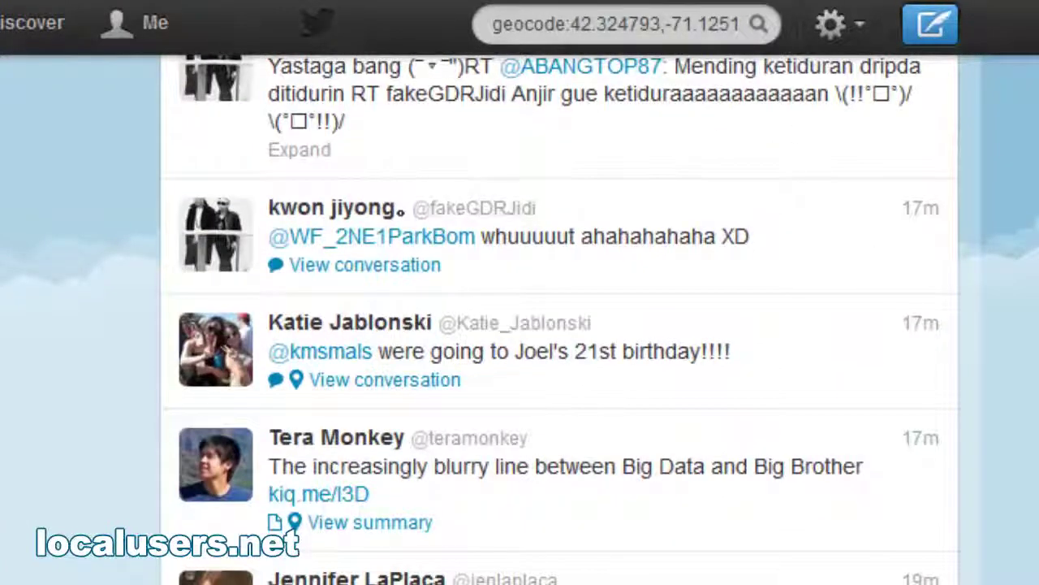
key("Home")
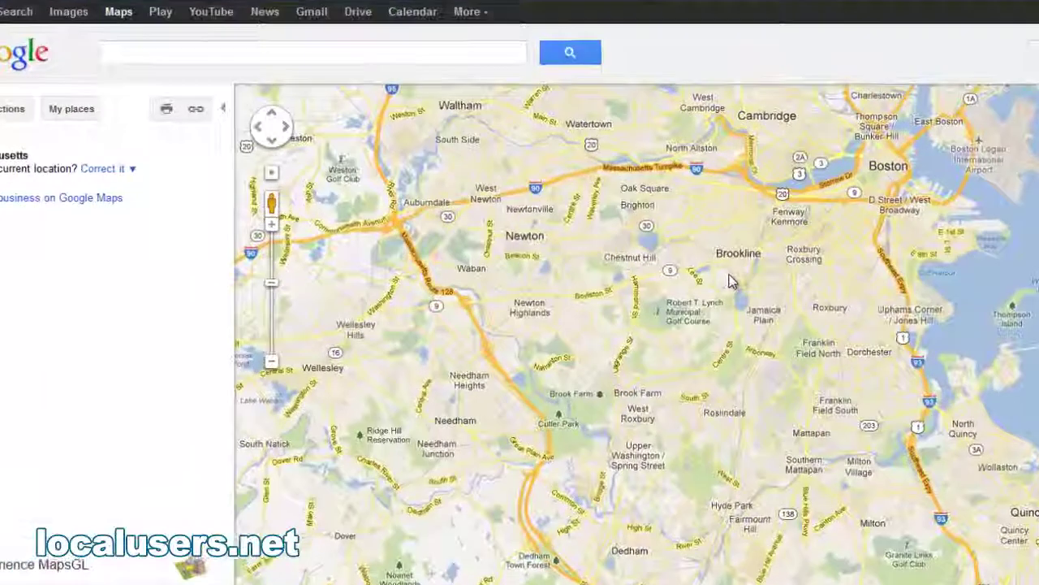
Step: In Google Maps, set a point just south of Brookline as the directions start and get the map's link
right_click(729, 278)
left_click(759, 286)
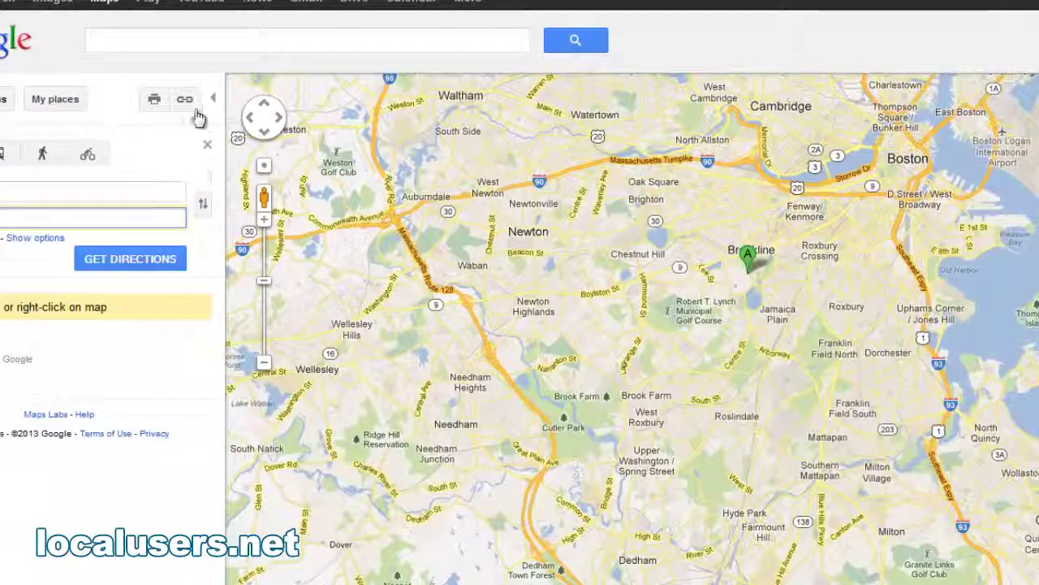
left_click(186, 100)
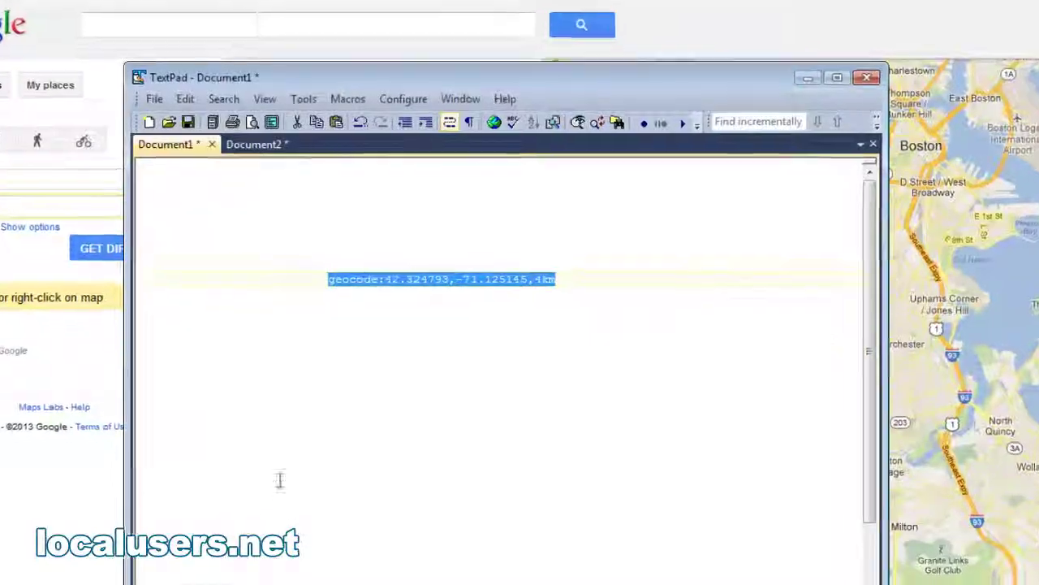
left_click(277, 483)
type("http://maps.google.com/maps?saddr=42.325555,-71.125546&hl=en&sll=42.29585,-71.139908&sspn=0.174209,0.376625&mra=mift&mrsp=0&sz=12&t=m&z=12")
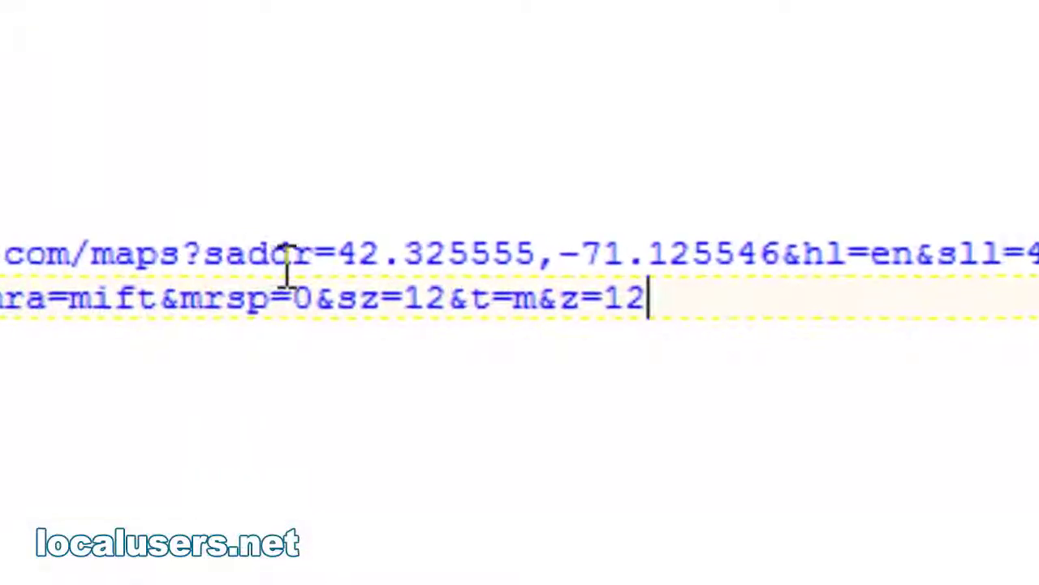
double_click(390, 258)
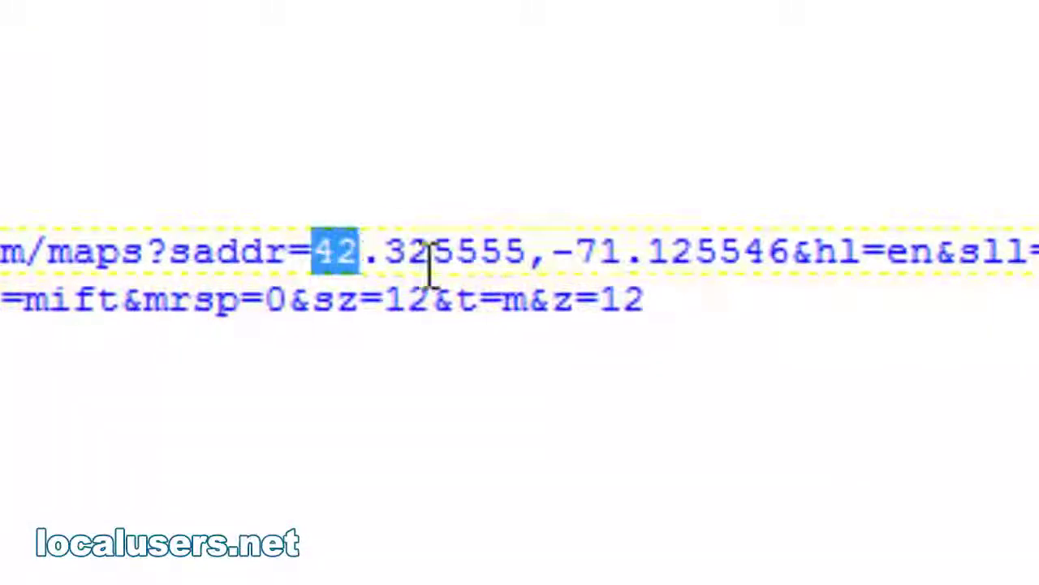
left_click_drag(430, 268, 788, 278)
left_click(753, 455)
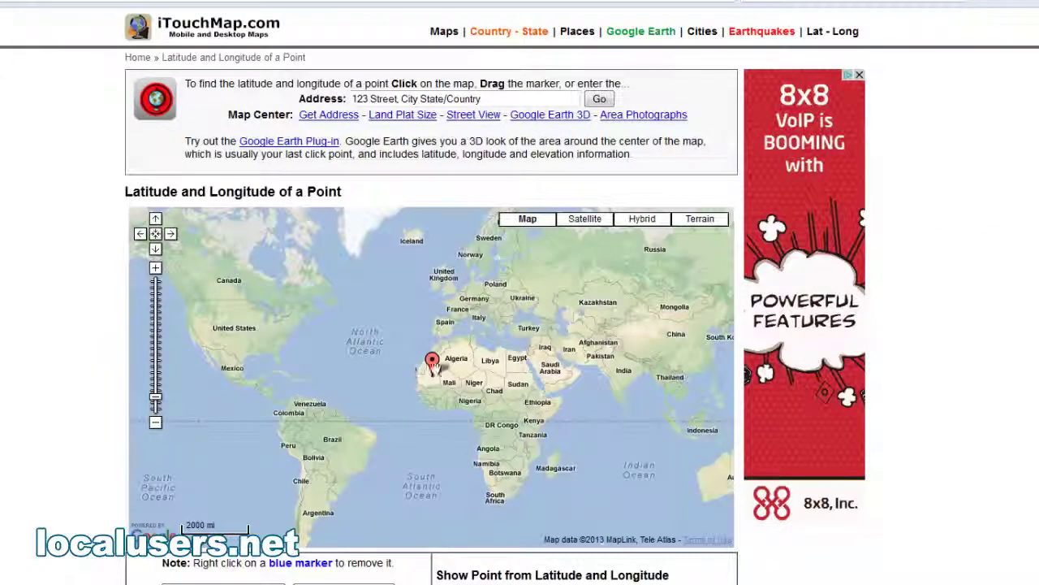
Step: On iTouchMap's Latitude and Longitude of a Point page, move the red marker from Africa to just south of Brookline, near Boston
left_click_drag(433, 366, 294, 308)
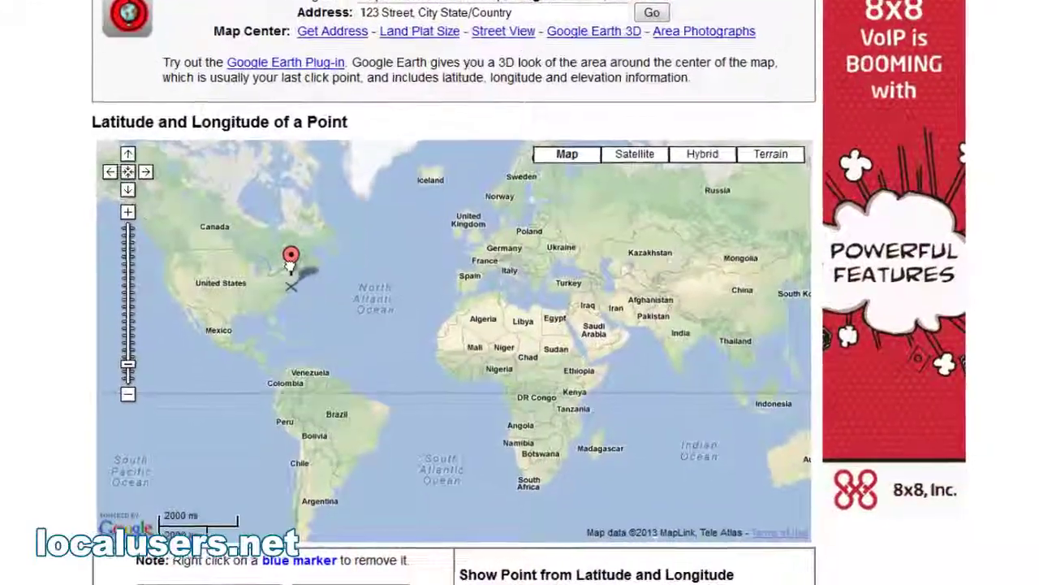
left_click_drag(291, 240, 291, 240)
left_click_drag(470, 267, 288, 491)
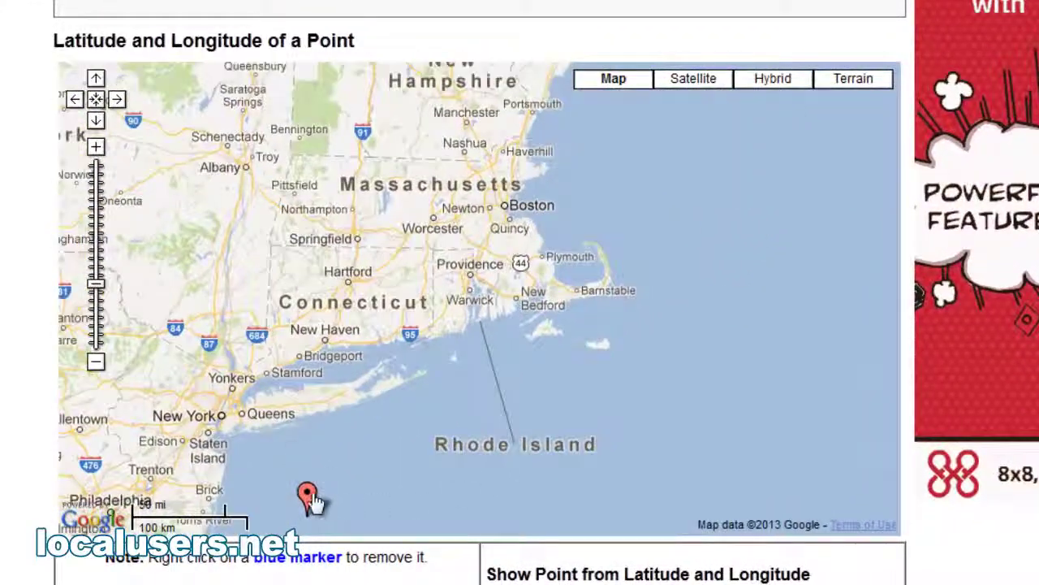
left_click(309, 497)
mouse_move(471, 317)
left_mouse_down()
mouse_move(389, 446)
mouse_move(578, 136)
mouse_move(558, 157)
left_mouse_up()
scroll(540, 300, "down", 2)
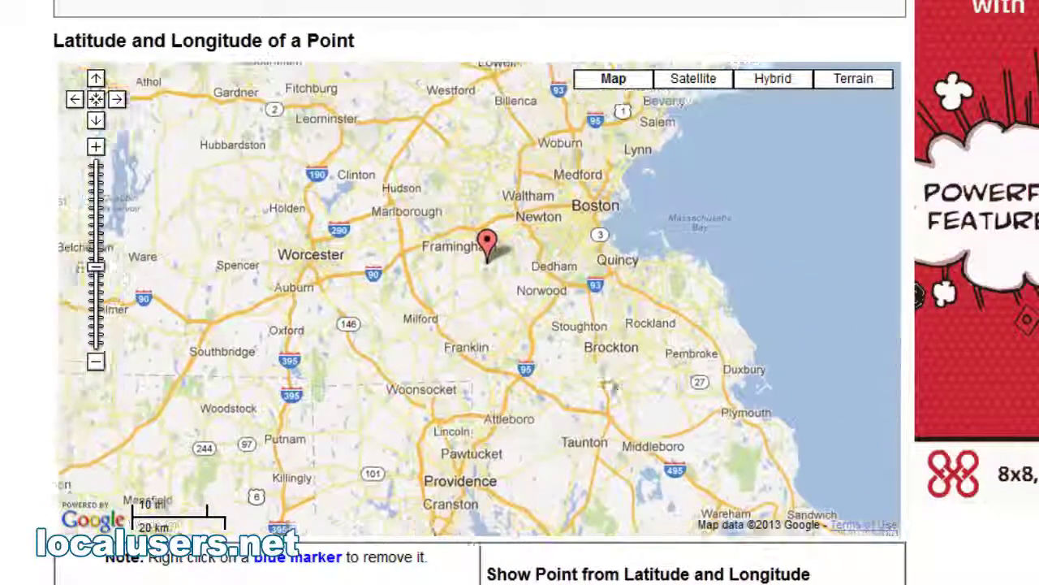
scroll(513, 276, "up", 1)
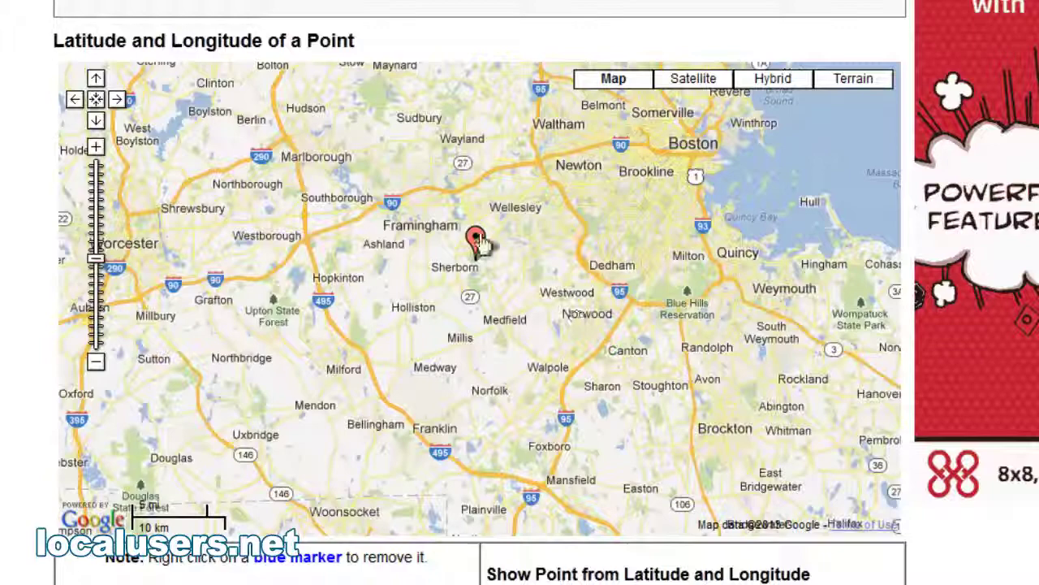
left_click_drag(505, 221, 638, 154)
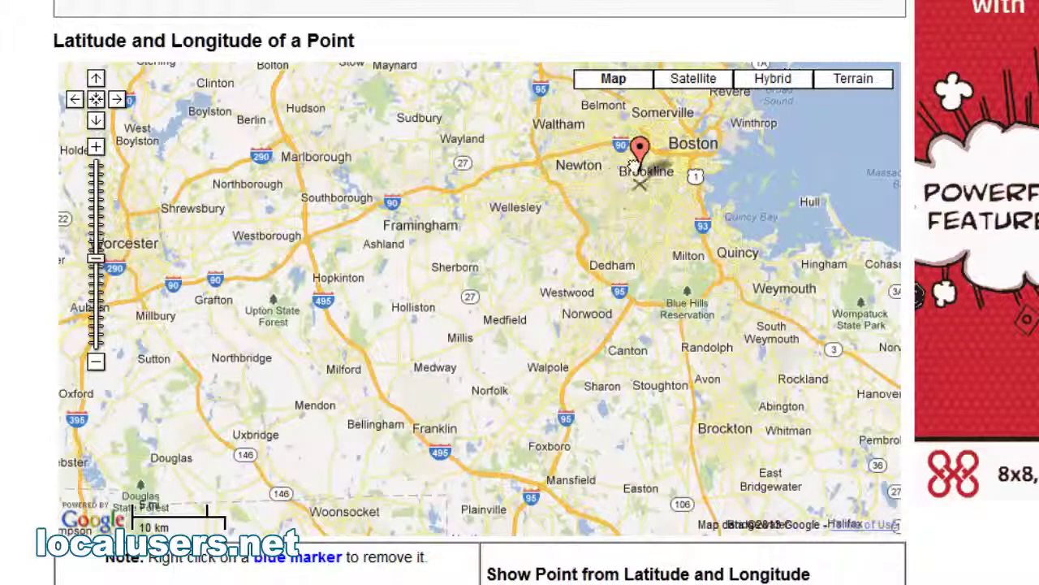
scroll(590, 398, "up", 1)
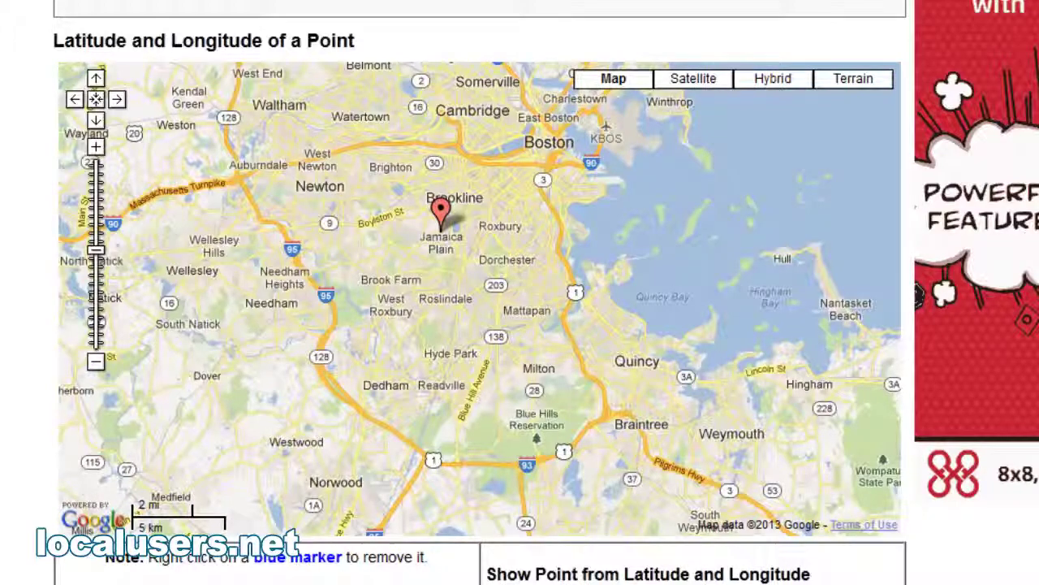
Step: Highlight the marked point's decimal longitude and latitude below the map
scroll(366, 407, "down", 5)
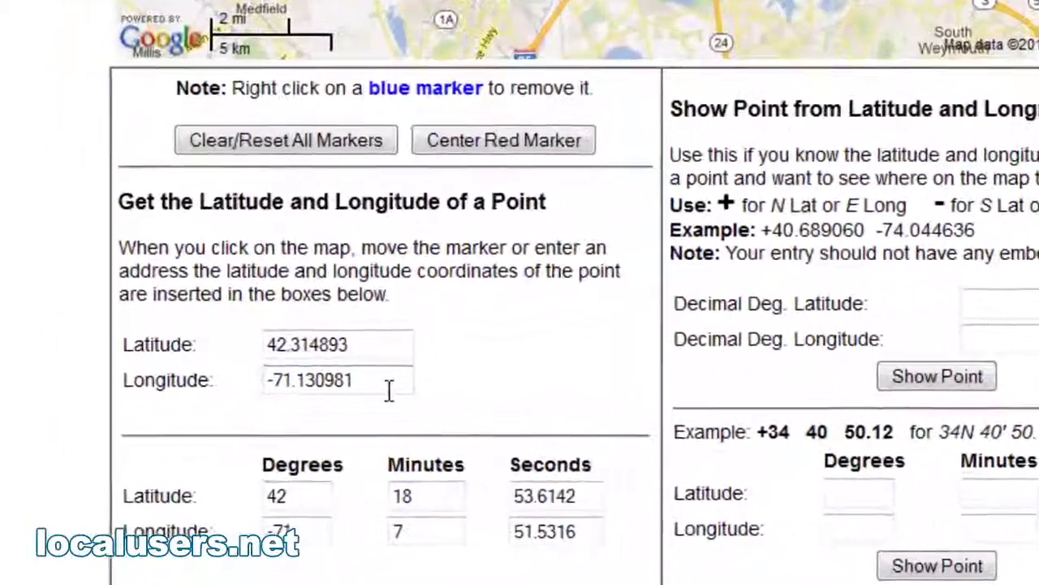
left_click_drag(389, 388, 220, 378)
left_click_drag(390, 346, 219, 346)
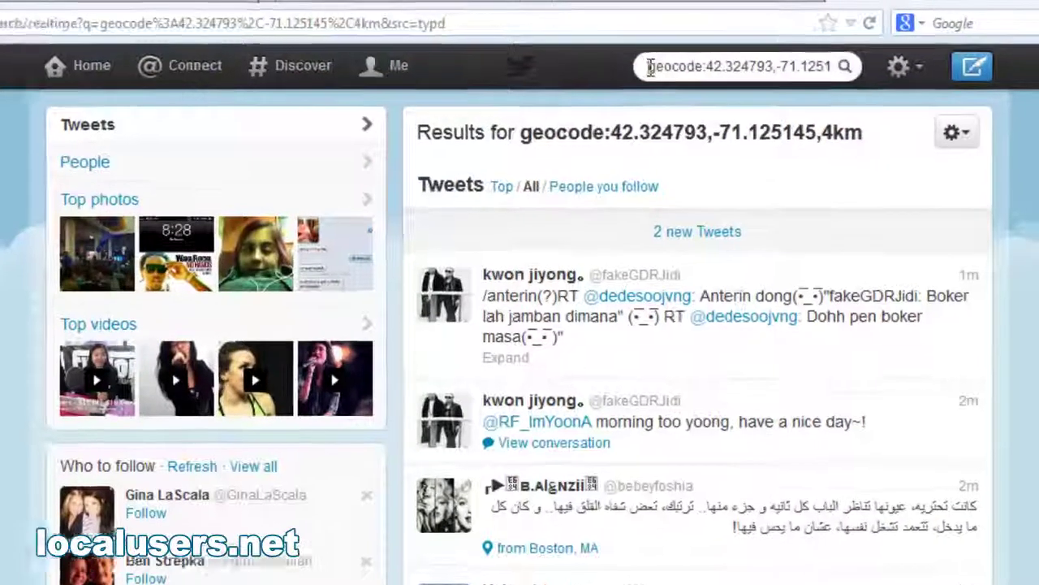
Step: Back on Twitter, search for #brookline geocode:42.324793,-71.125145,4km and look through the matching tweets
type("#b")
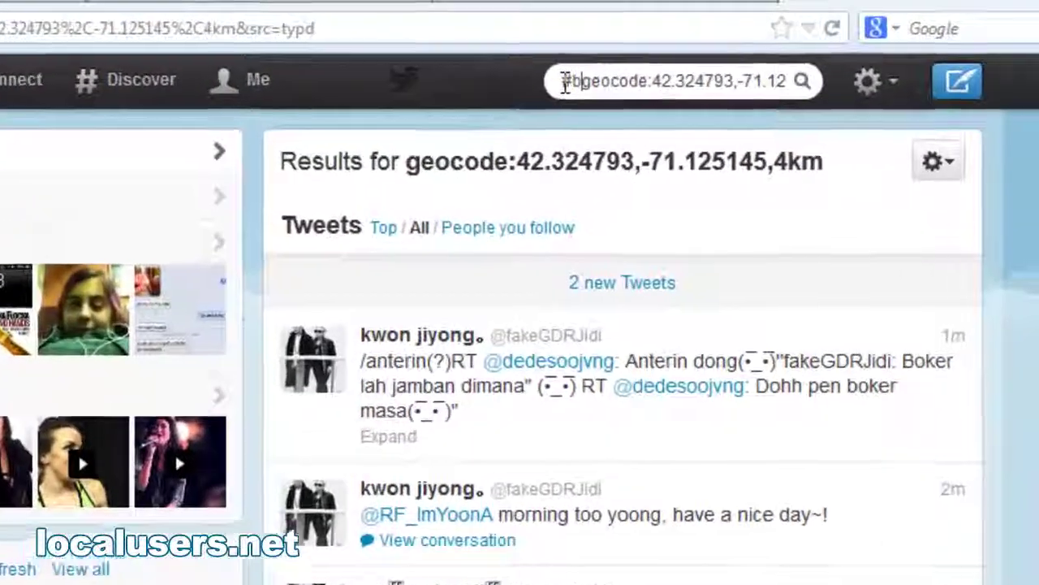
type("rookline")
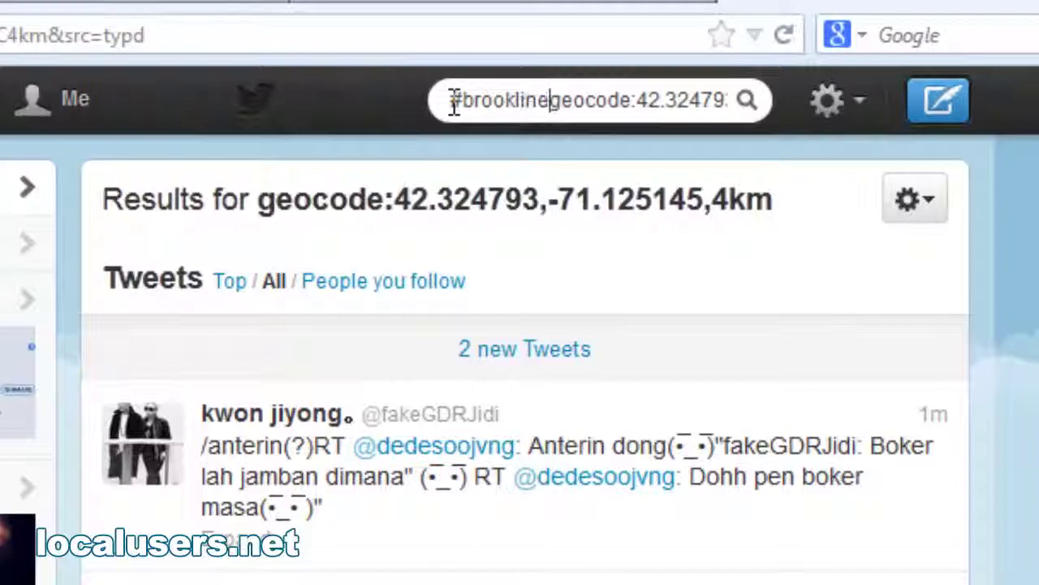
left_click(747, 102)
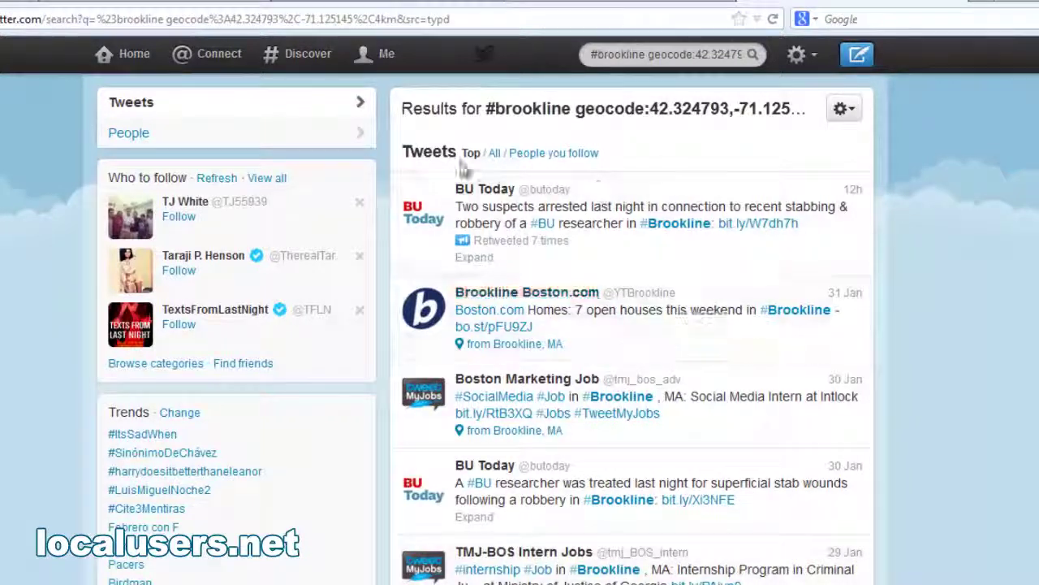
scroll(815, 400, "down", 2)
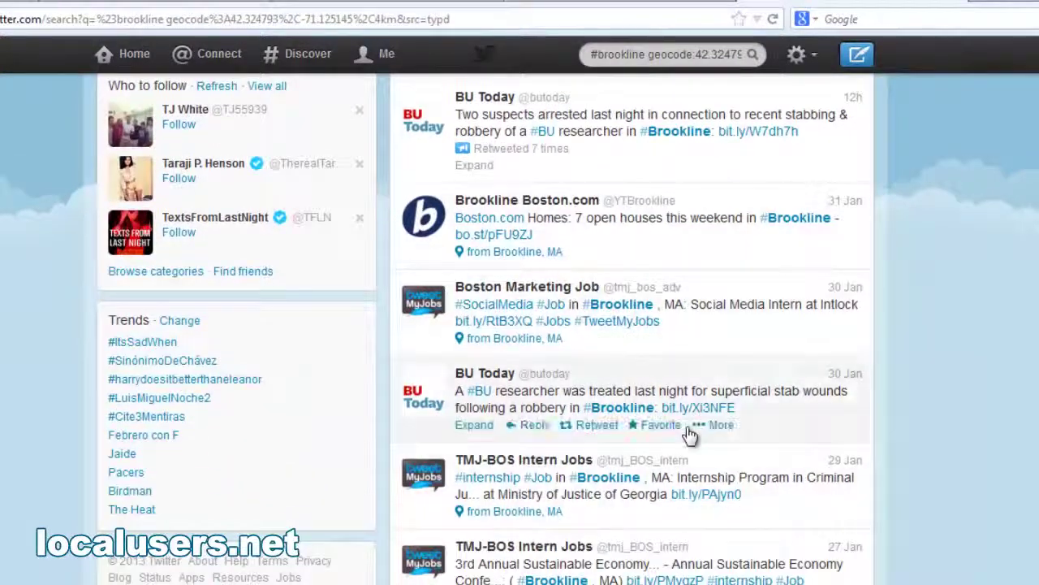
scroll(724, 487, "up", 2)
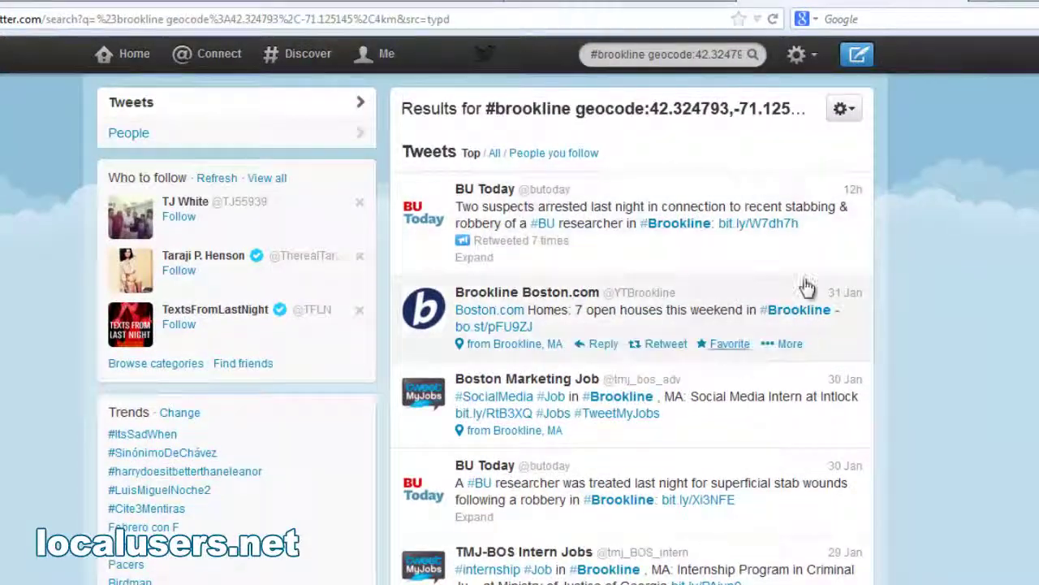
scroll(755, 395, "down", 2)
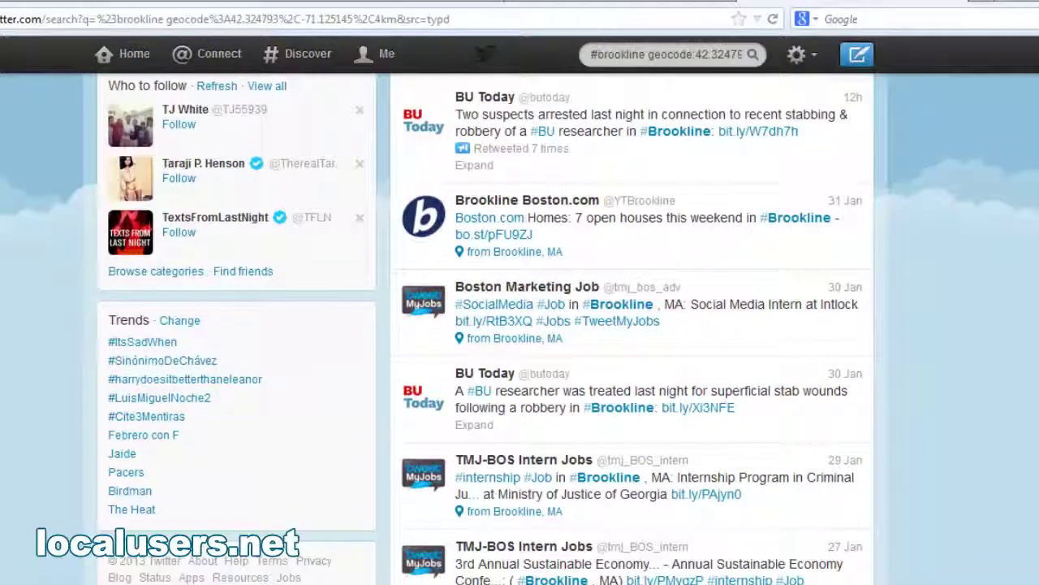
scroll(823, 545, "up", 2)
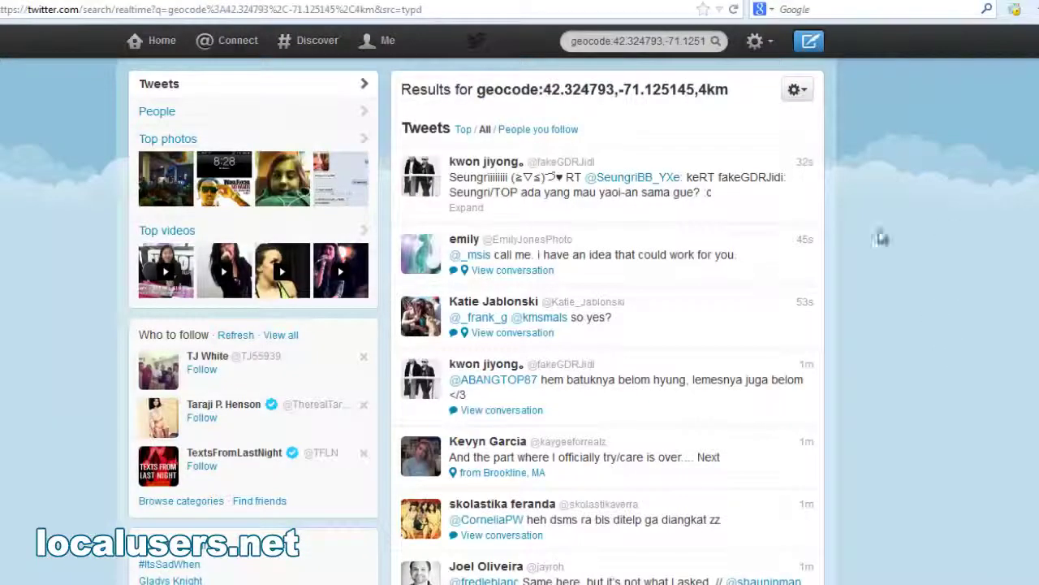
Step: Browse all recent tweets of the plain geocode search and follow the author of the "It's a Friday night" tweet from Boston, MA
scroll(877, 292, "down", 2)
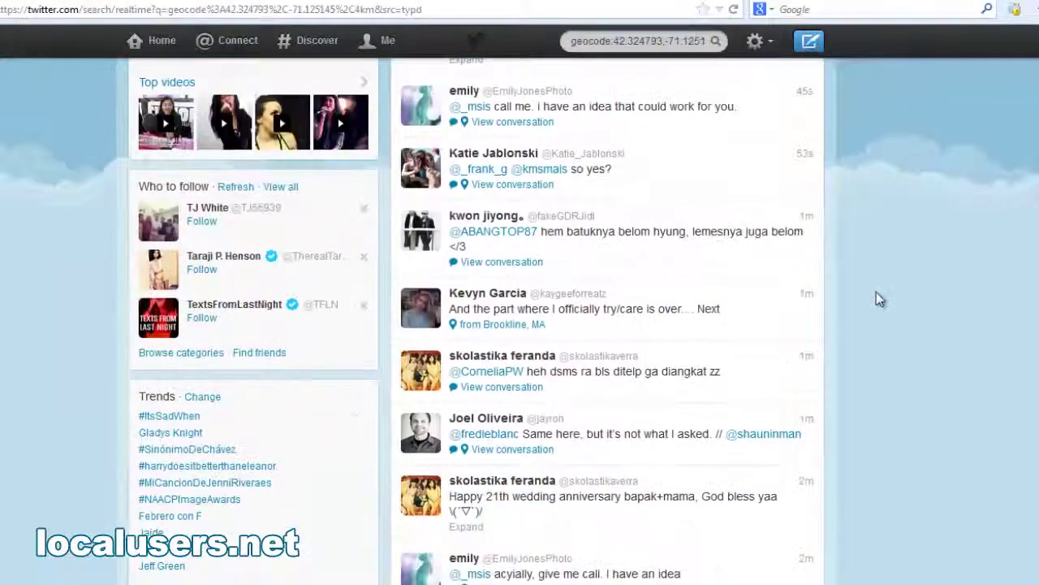
scroll(879, 304, "down", 8)
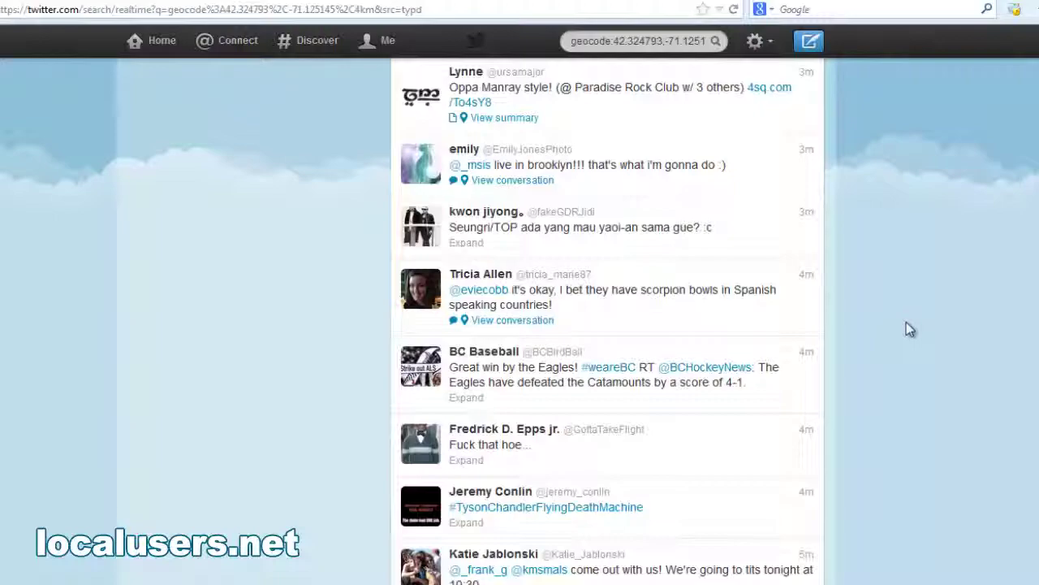
scroll(907, 321, "down", 4)
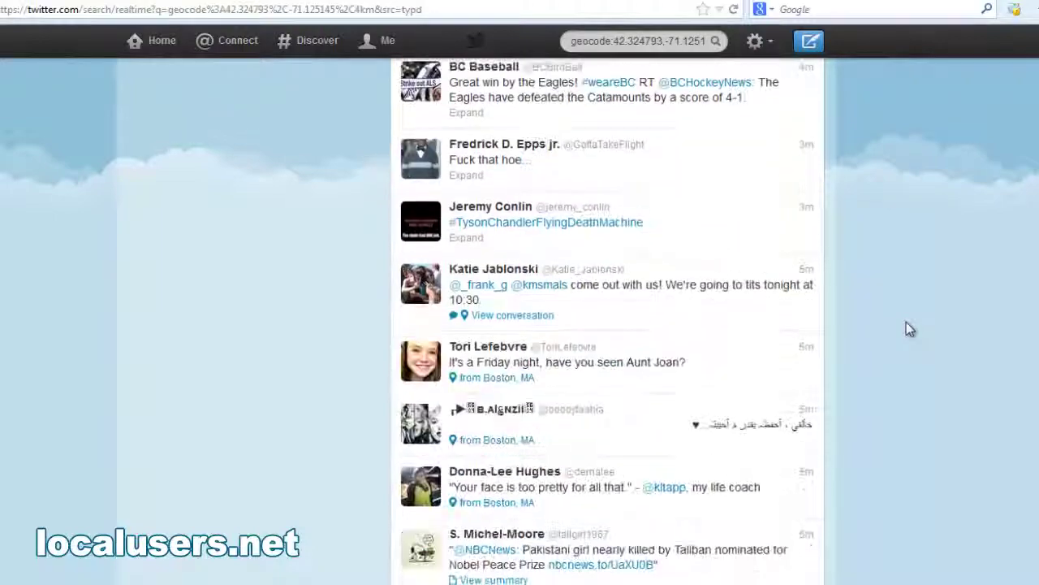
left_click(493, 346)
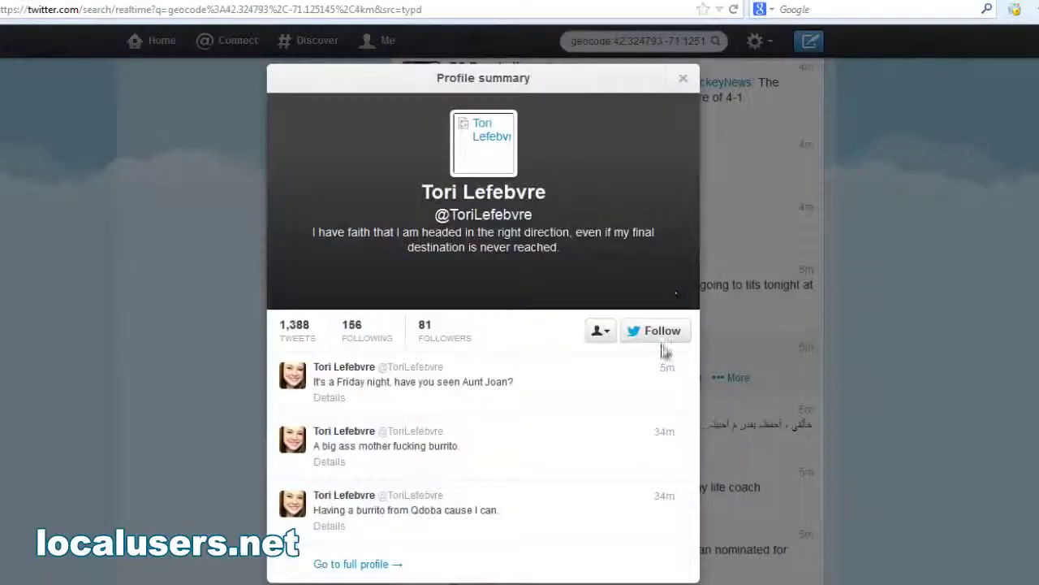
left_click(658, 333)
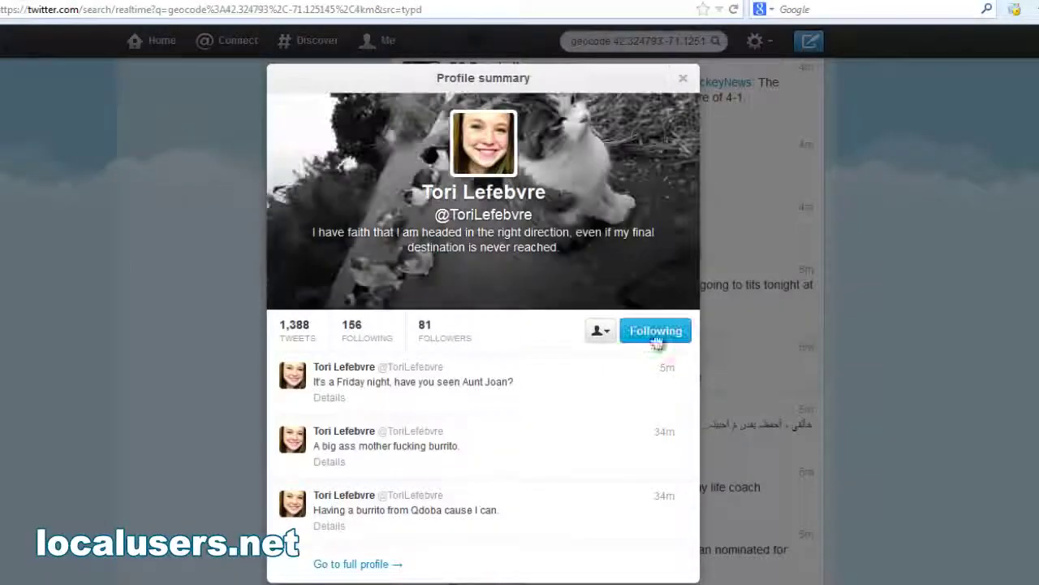
Step: Close the profile summary, switch to the Find Local Twitter desktop program and look over its Check and Follow settings
left_click(683, 78)
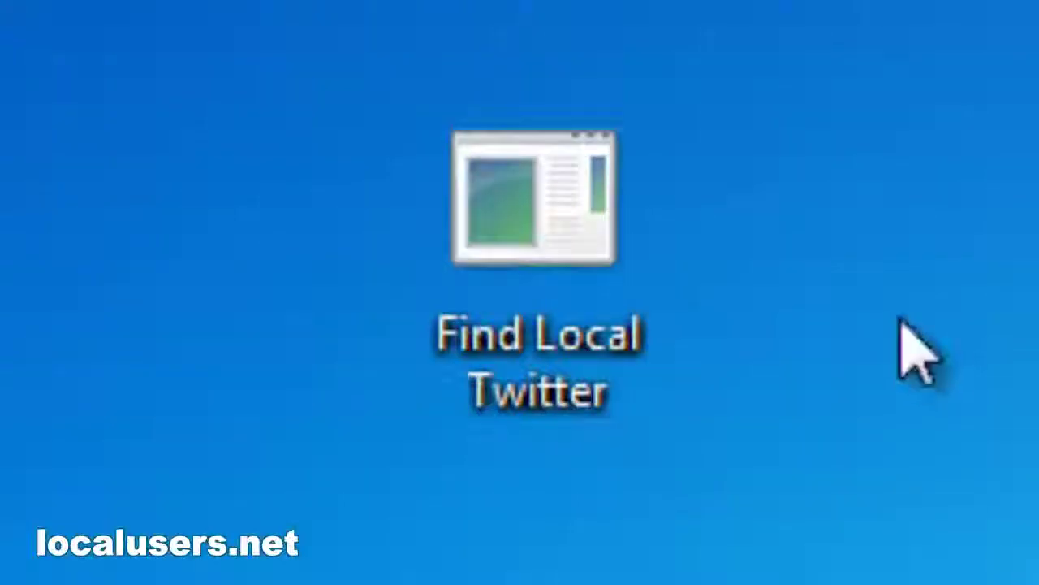
double_click(523, 216)
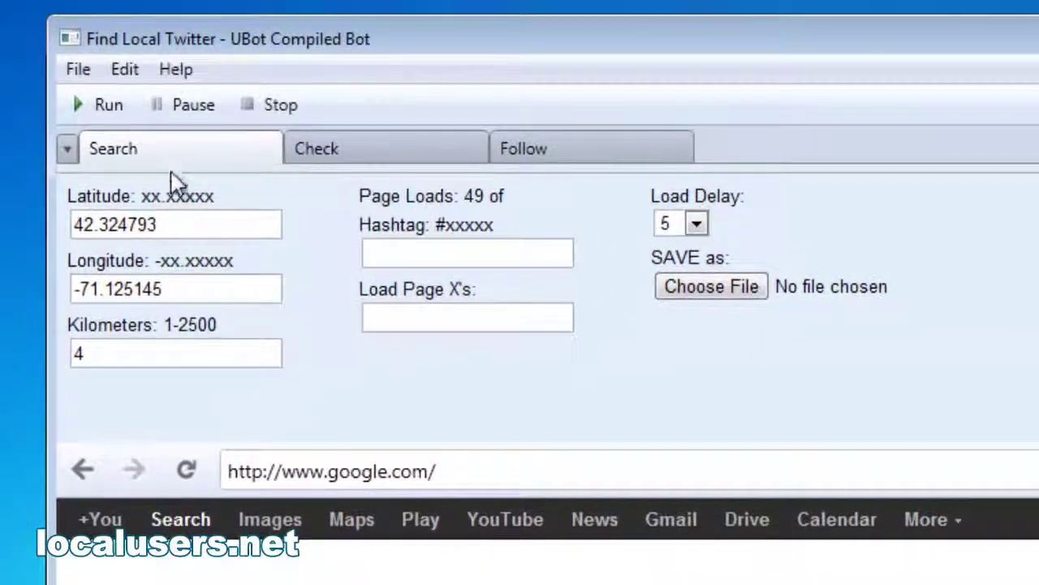
left_click(327, 150)
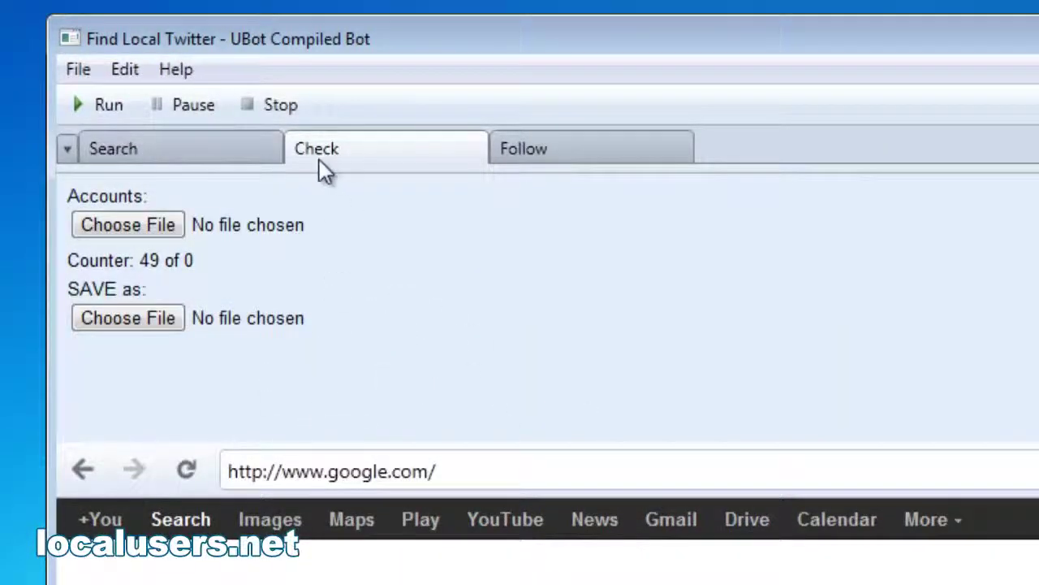
left_click(599, 155)
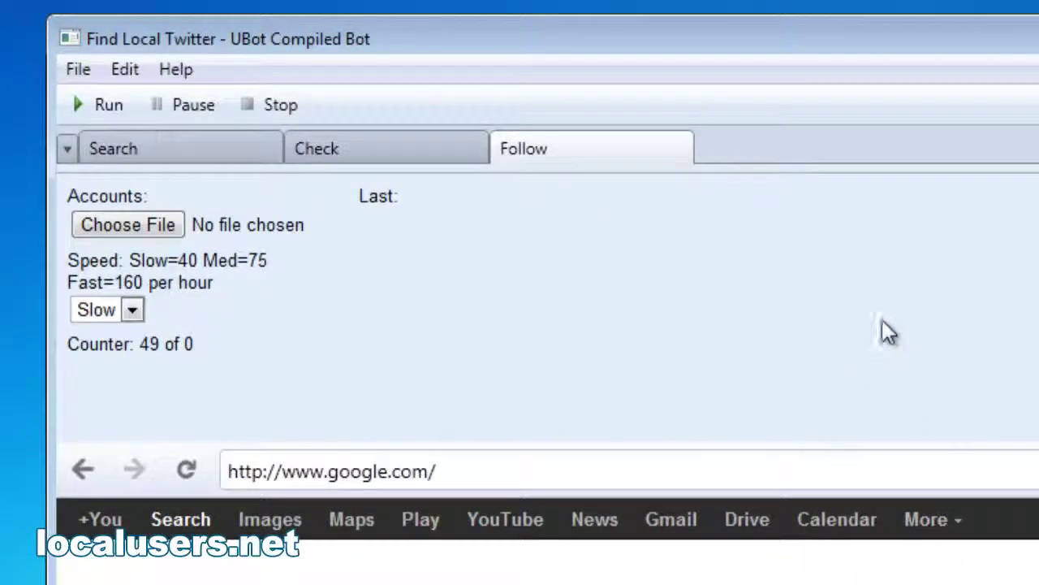
left_click(195, 148)
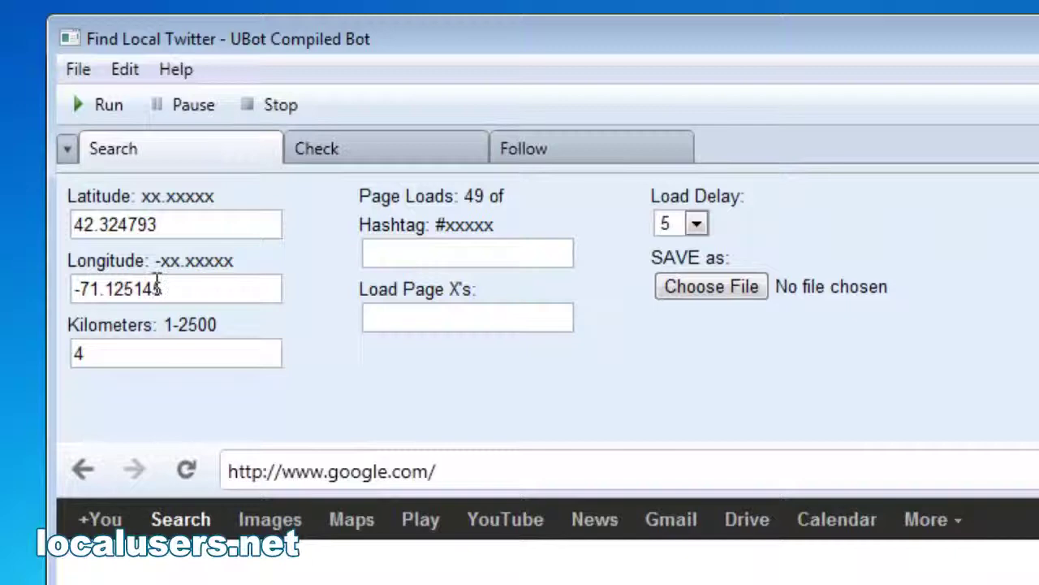
Step: Go through the search's coordinate, distance and hashtag fields, and set the page loads to 100 with a load delay of 5
left_click(177, 219)
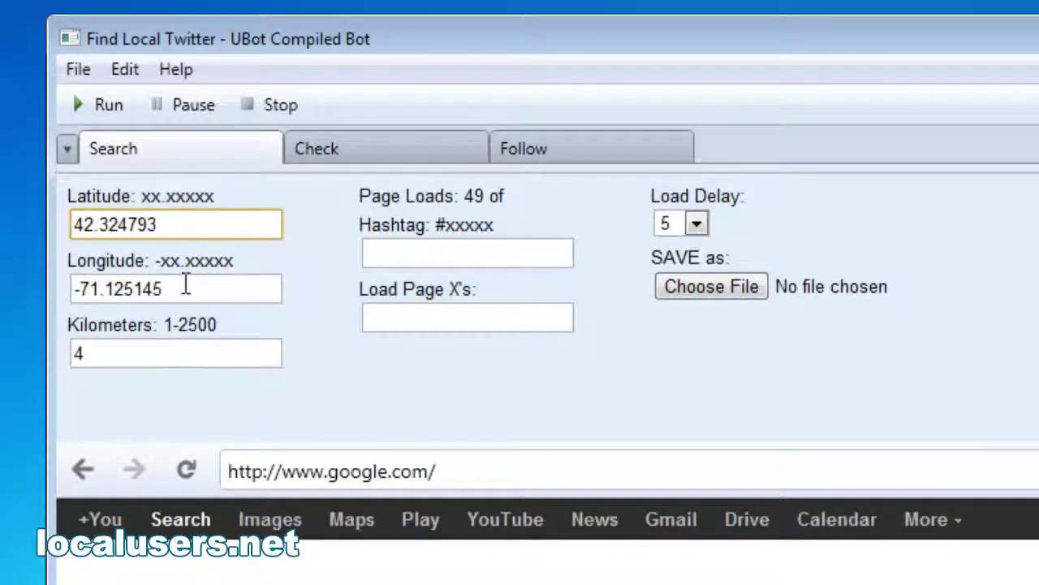
left_click(179, 290)
left_click(123, 356)
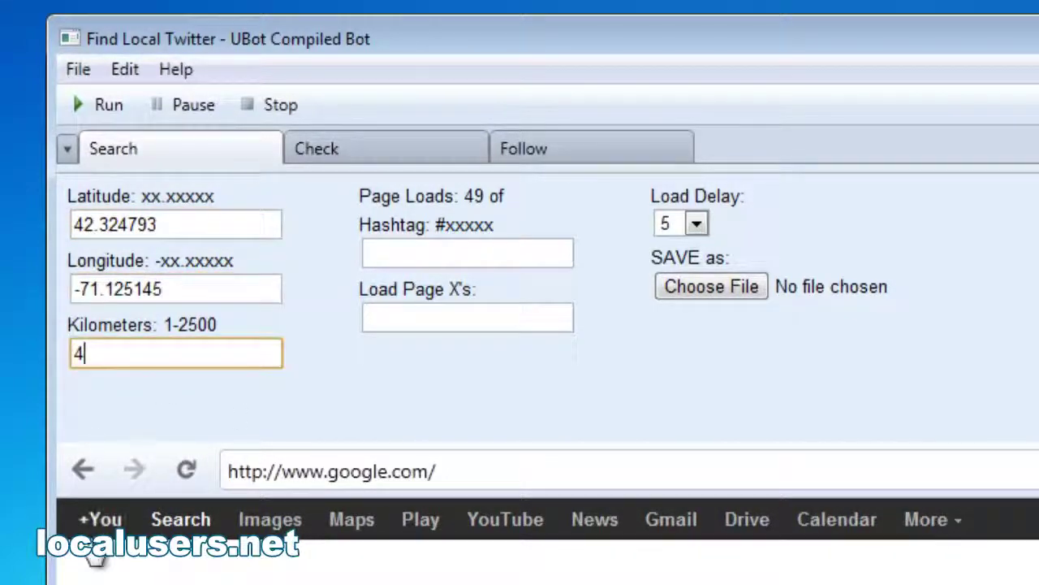
left_click(395, 252)
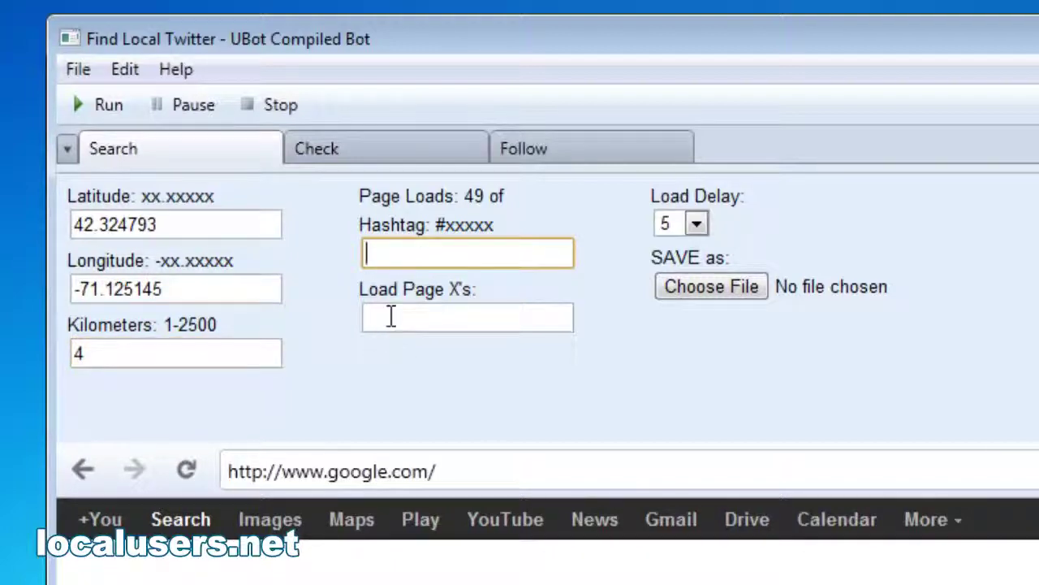
left_click(391, 317)
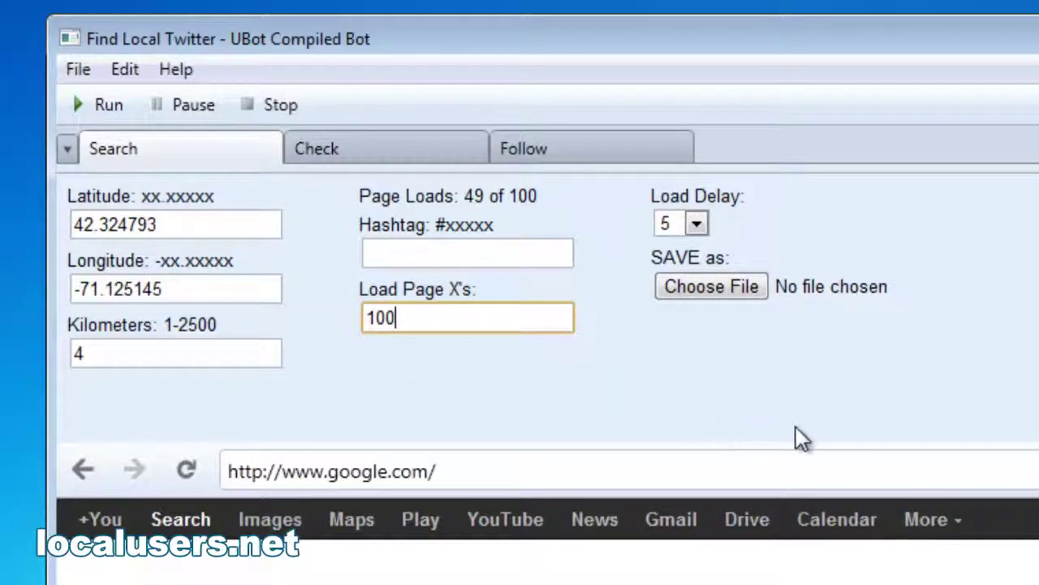
left_click(696, 226)
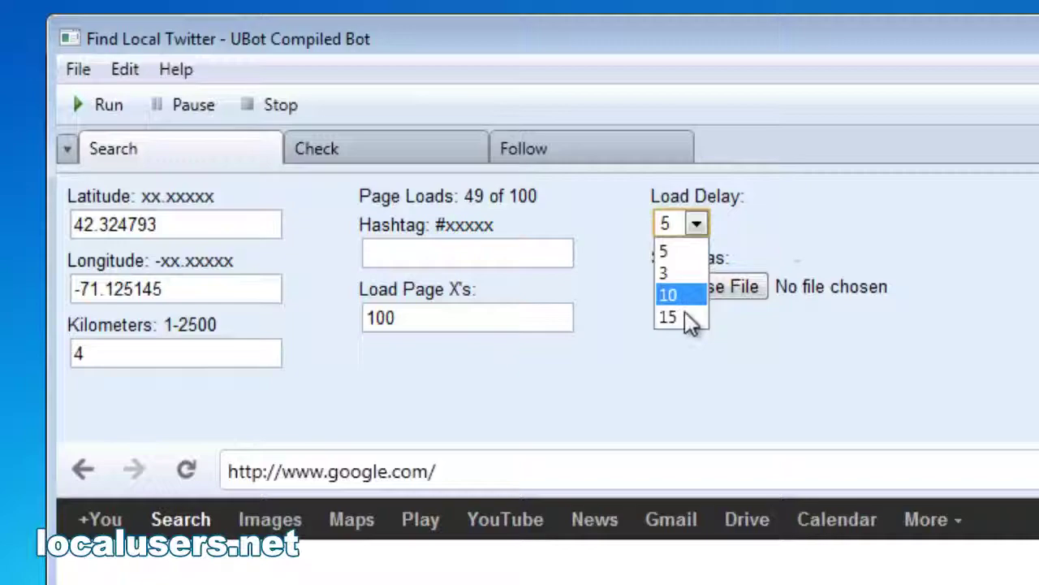
left_click(685, 253)
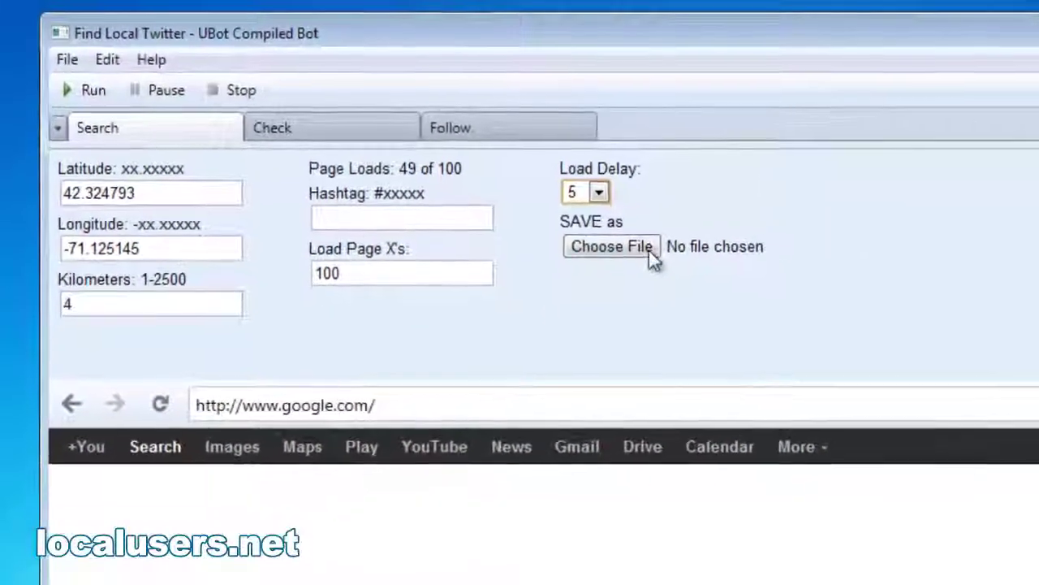
Step: Choose a file named Brookline 4km on the Desktop as the save location for the search results
left_click(573, 233)
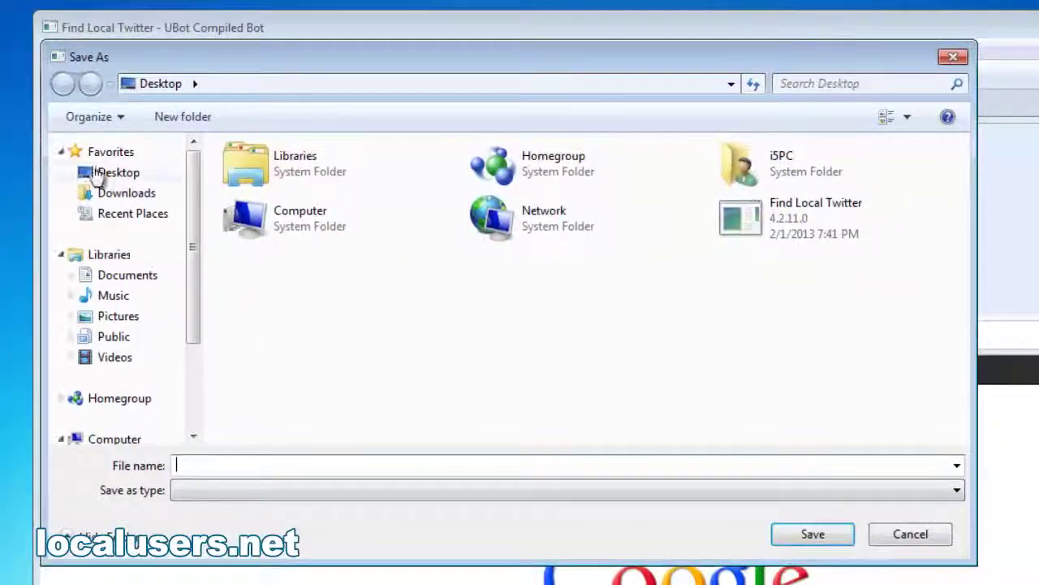
left_click(191, 463)
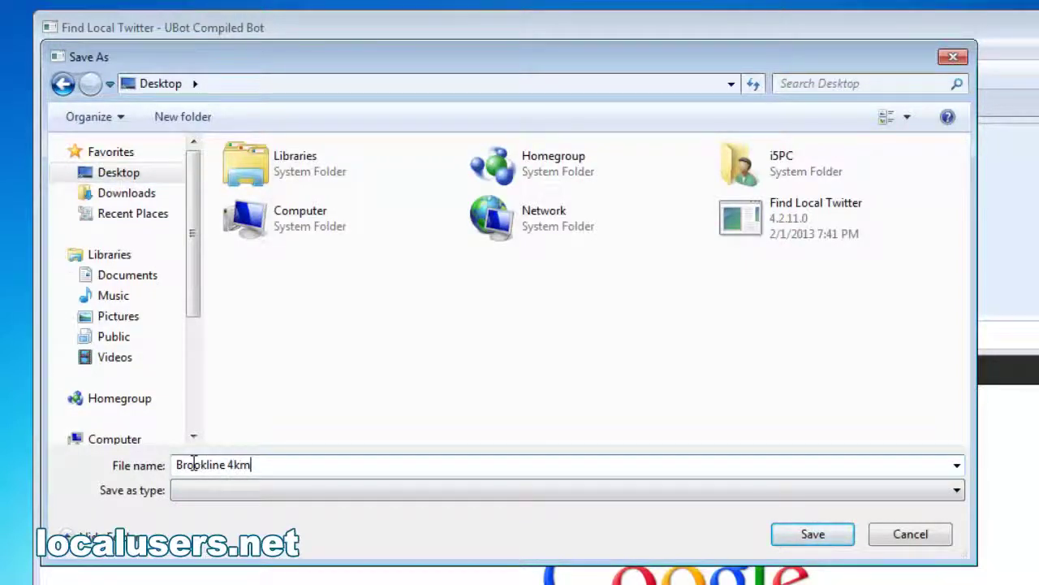
left_click(802, 536)
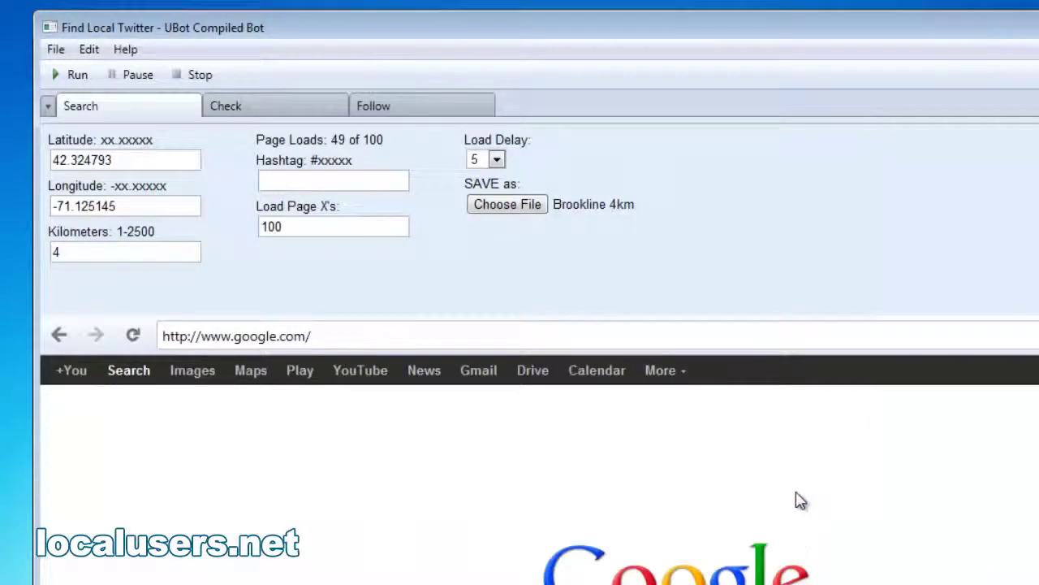
Step: Run the local search and look through the tweets it loads for the geocode area
left_click(74, 76)
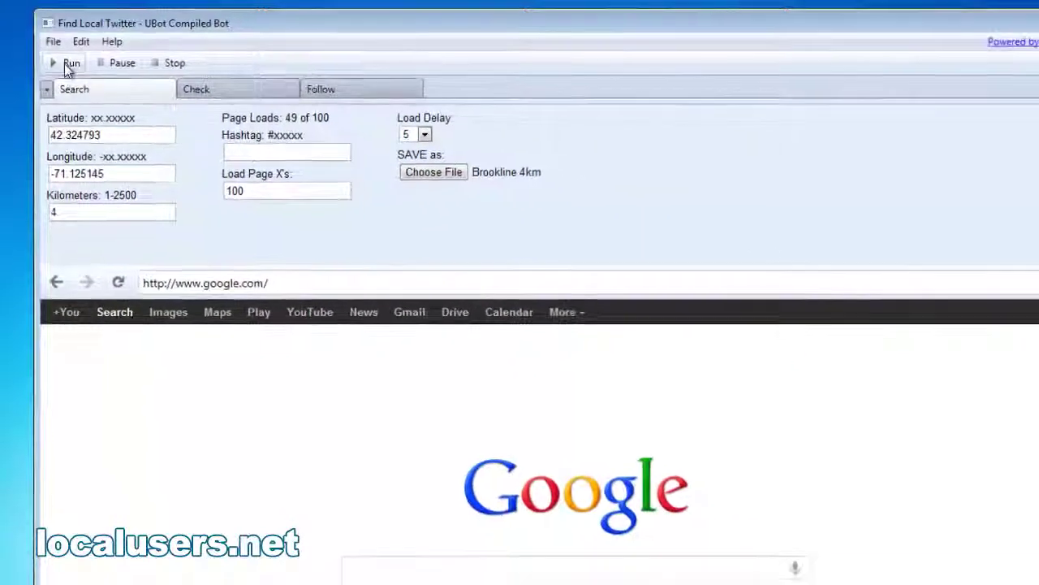
left_click(66, 65)
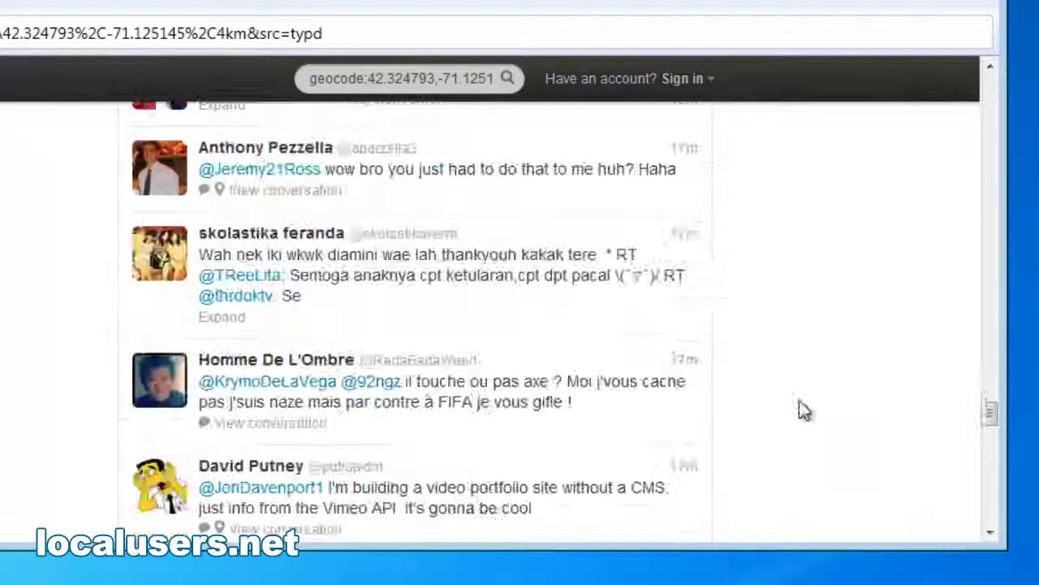
scroll(840, 428, "down", 5)
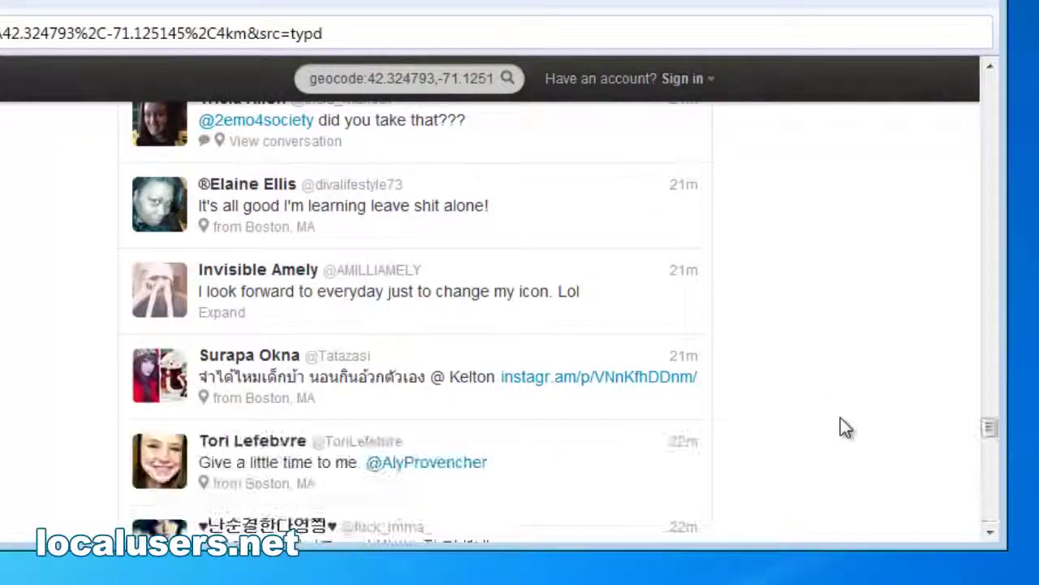
scroll(844, 428, "down", 8)
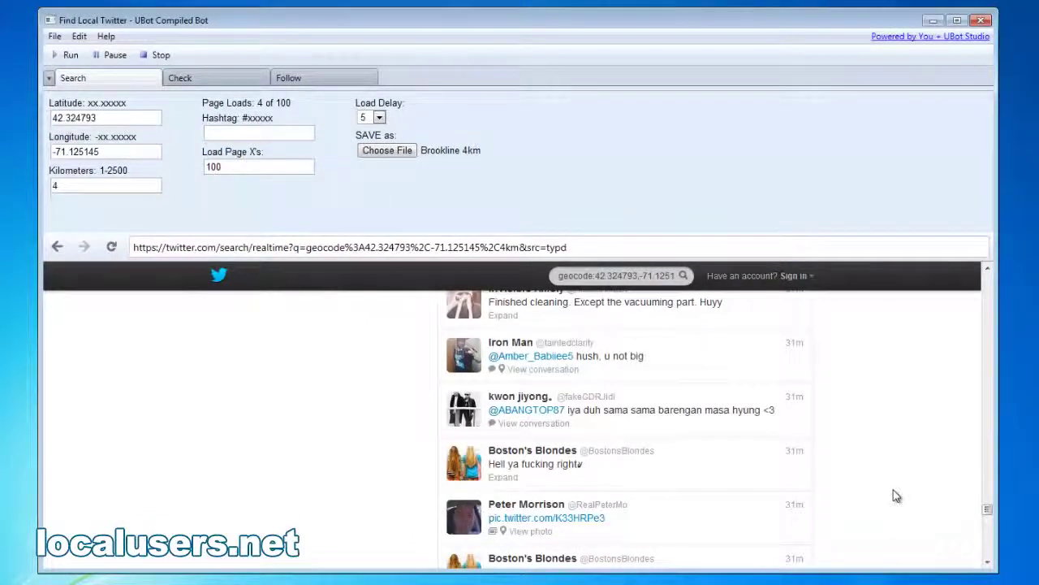
scroll(896, 496, "down", 5)
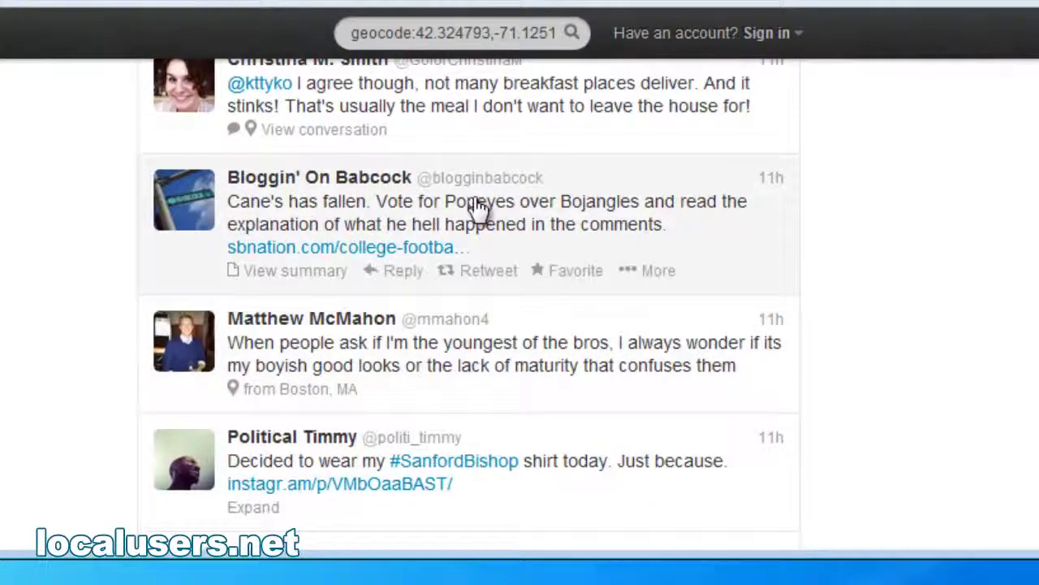
scroll(503, 244, "up", 2)
scroll(429, 224, "up", 2)
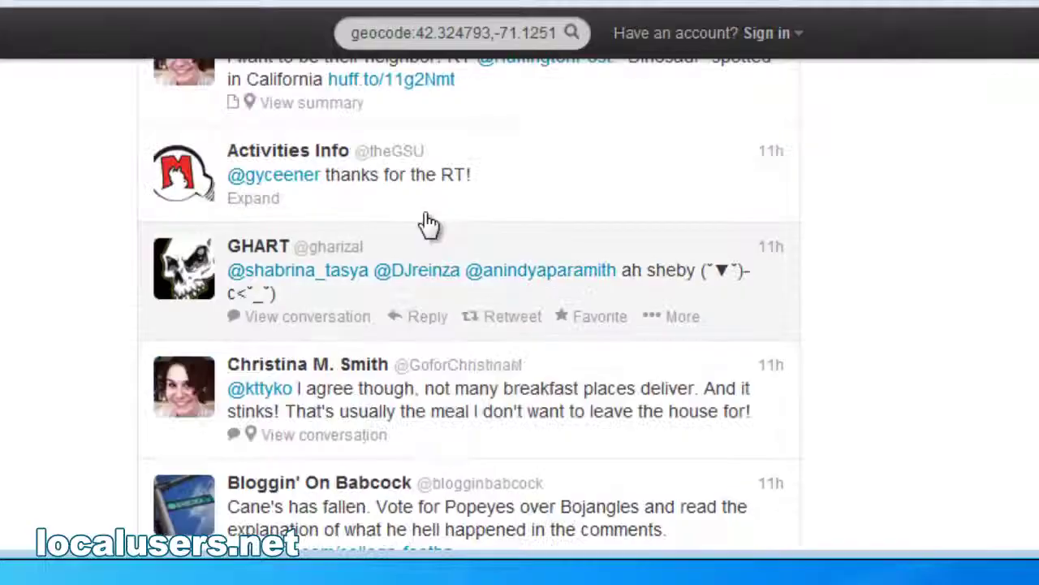
scroll(429, 224, "up", 2)
scroll(441, 213, "down", 6)
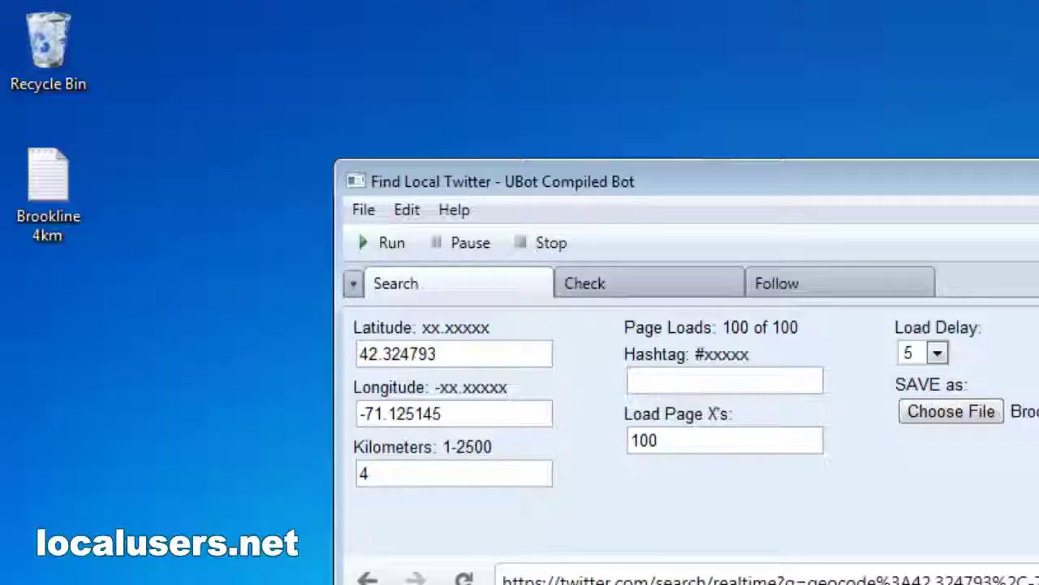
Step: Open the Brookline 4km text file from the desktop in TextPad and turn on line numbers
double_click(50, 179)
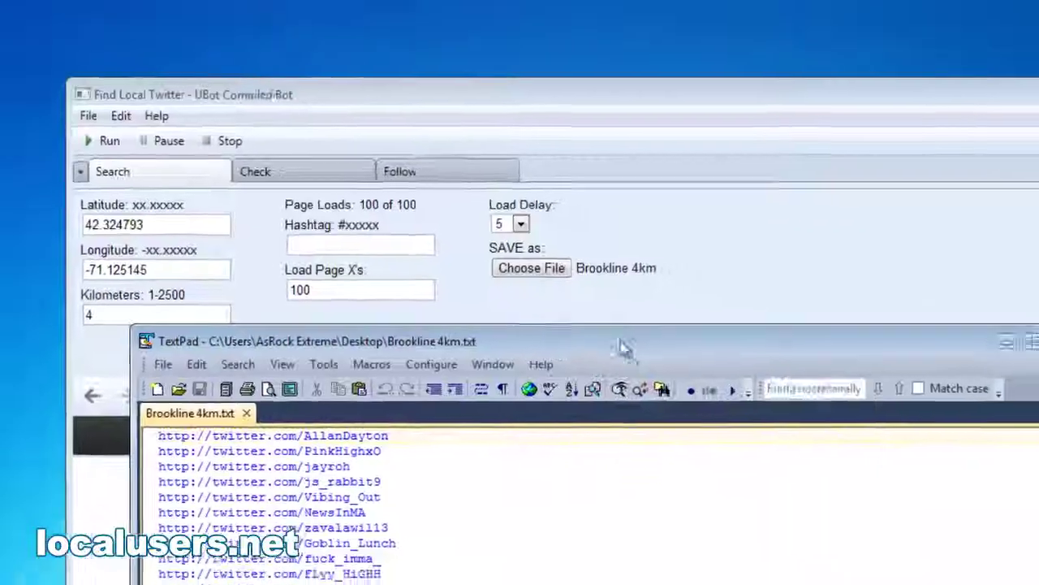
left_click_drag(621, 348, 746, 76)
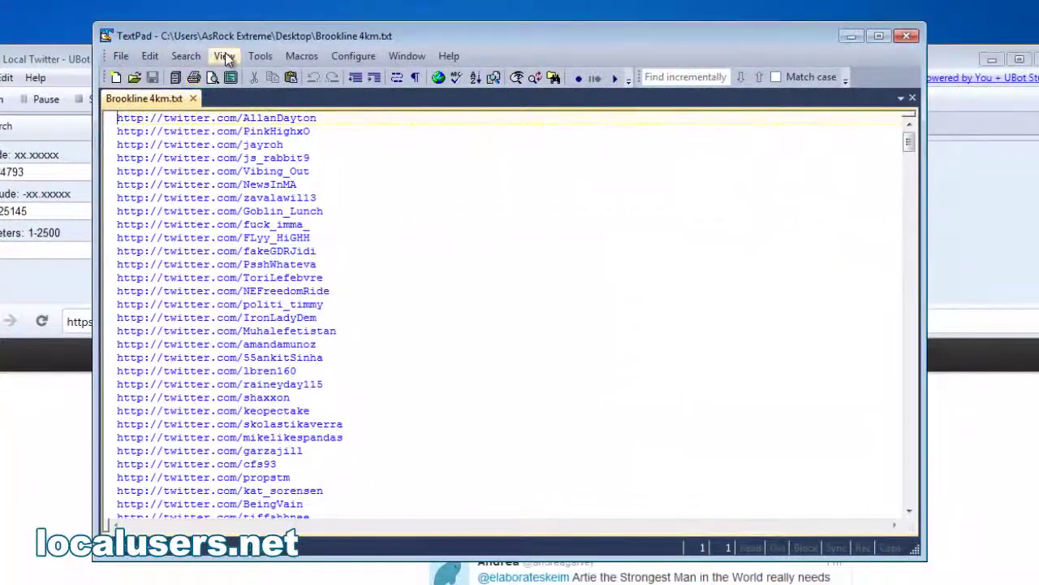
left_click(225, 56)
left_click(304, 302)
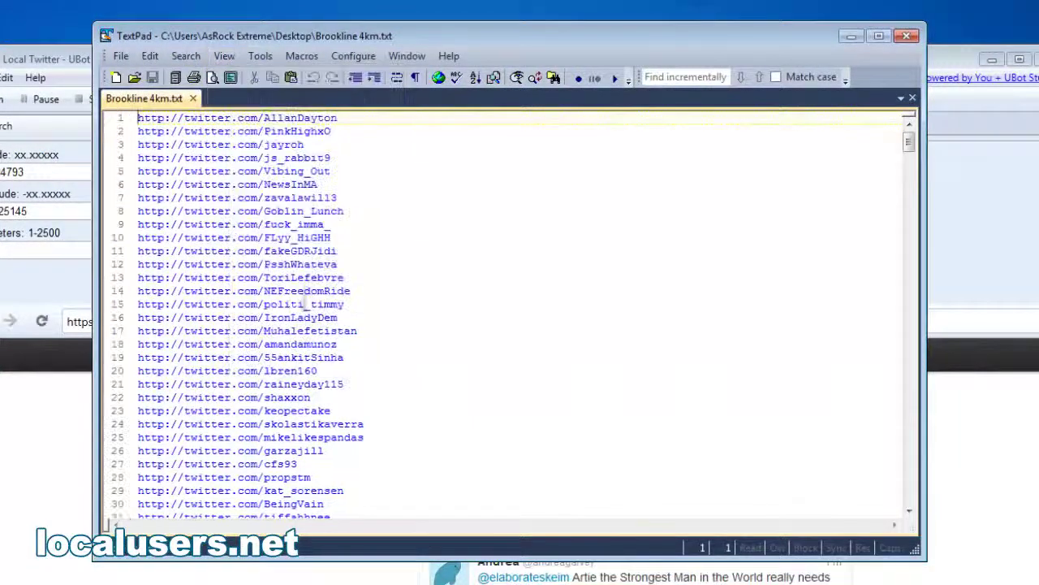
Step: Examine the numbered list of collected Twitter profile addresses, down to its last entries
scroll(649, 337, "down", 20)
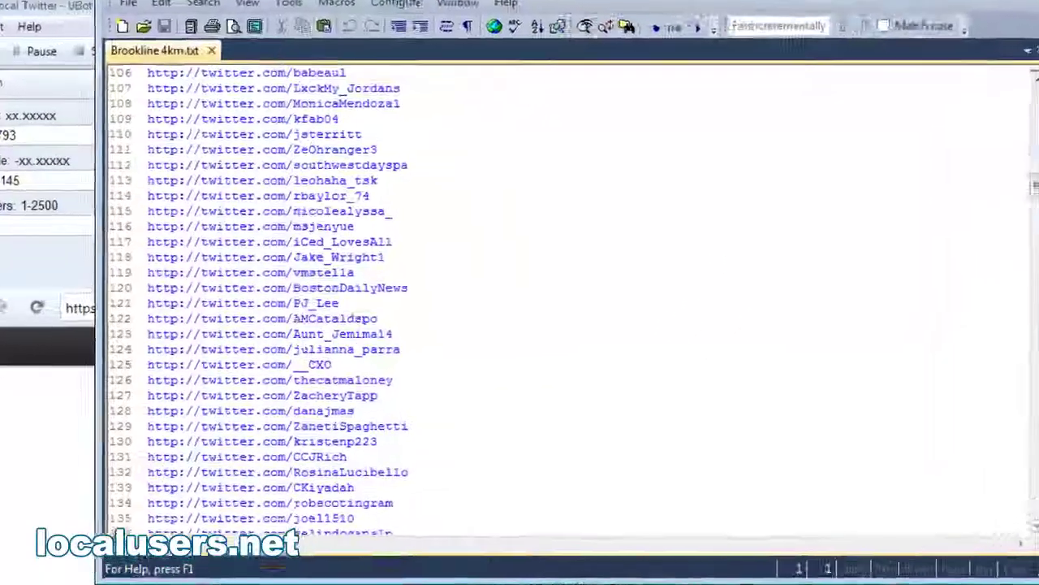
scroll(920, 281, "down", 20)
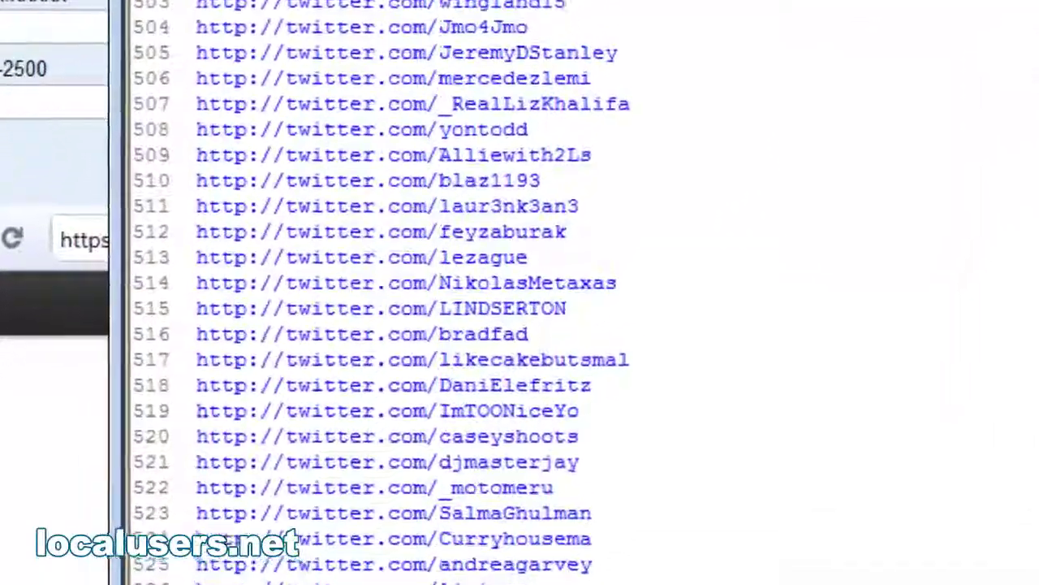
scroll(519, 292, "up", 3)
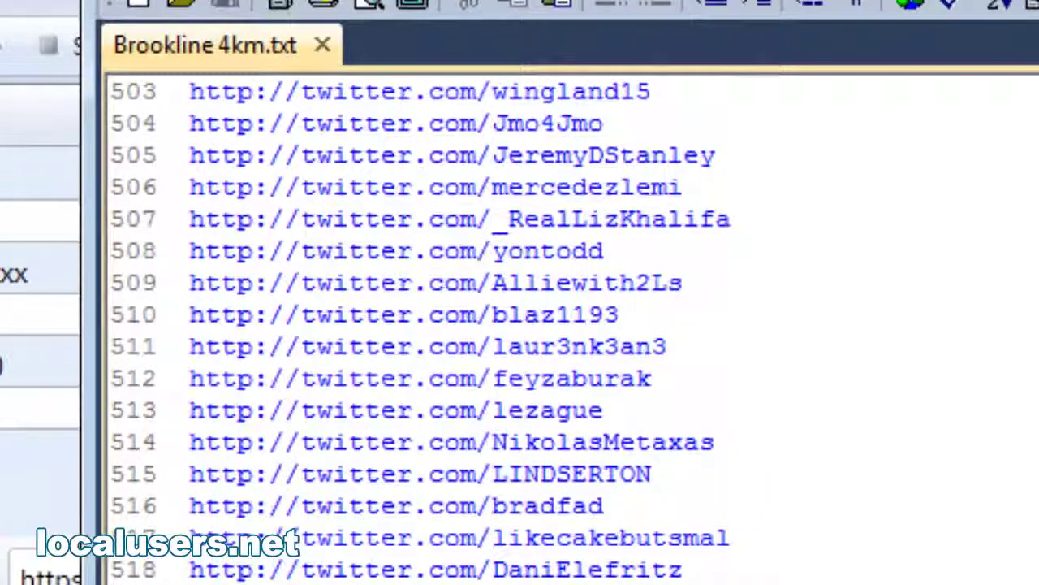
scroll(936, 568, "up", 20)
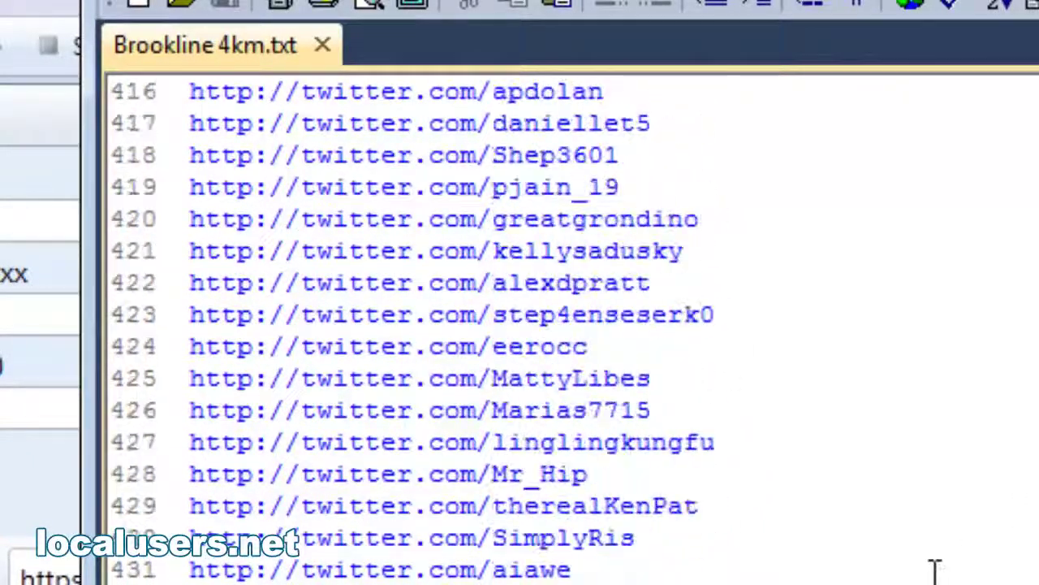
scroll(596, 498, "up", 18)
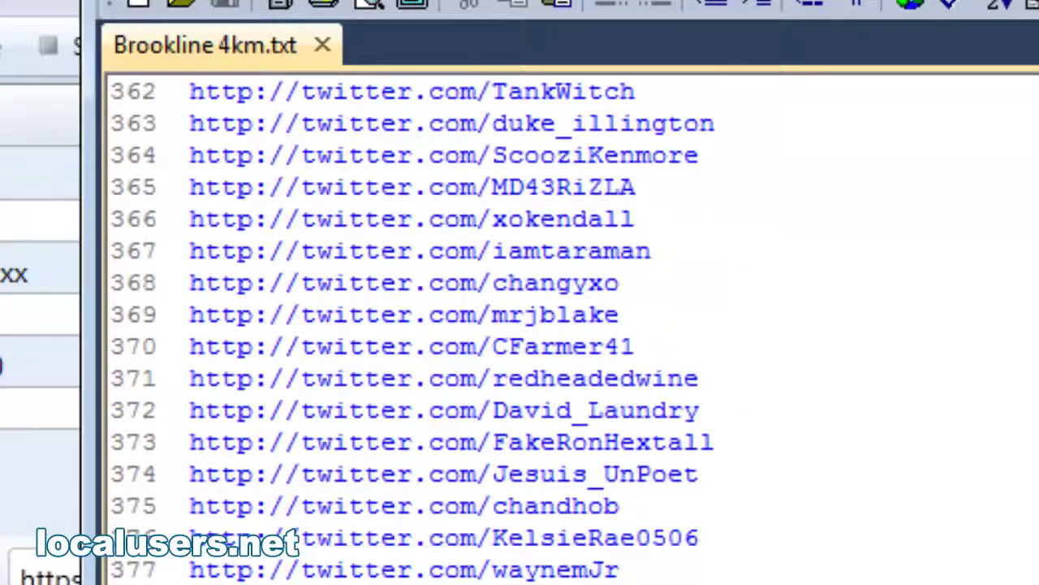
scroll(569, 325, "down", 20)
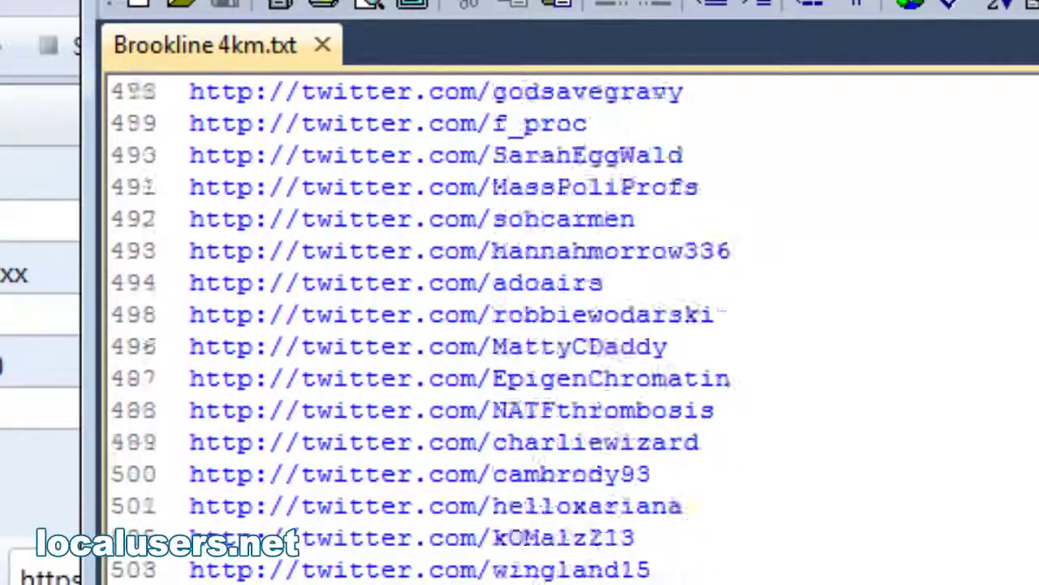
scroll(569, 325, "down", 7)
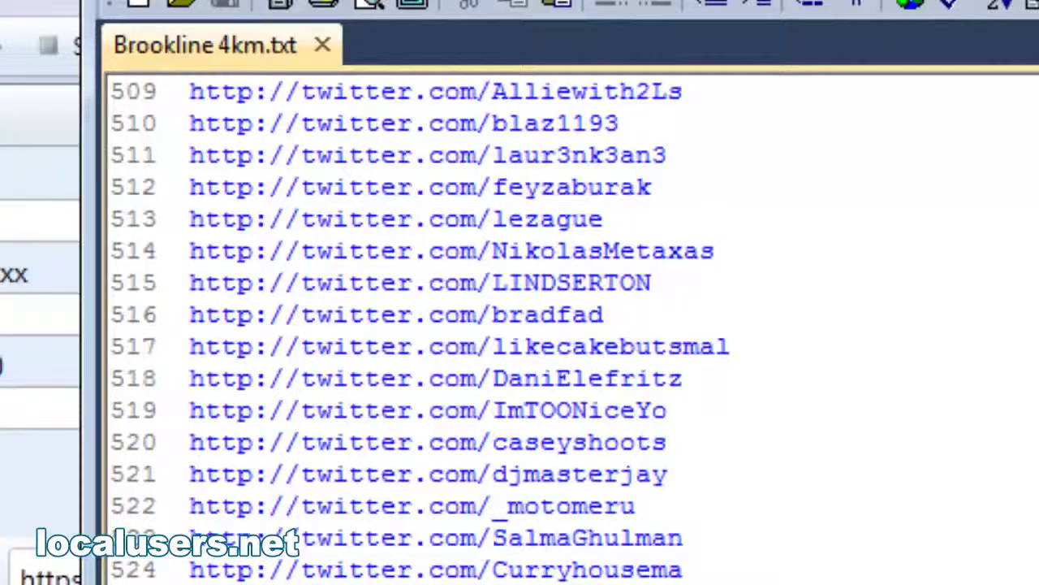
scroll(864, 325, "up", 3)
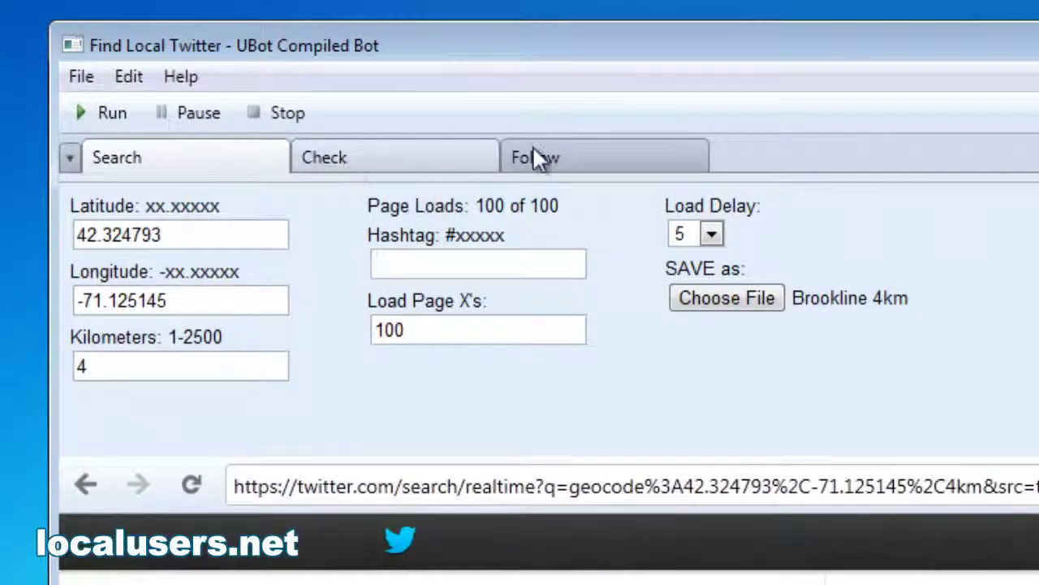
Step: Choose the Brookline 4km text file on the Desktop as the accounts list for the check
left_click(592, 160)
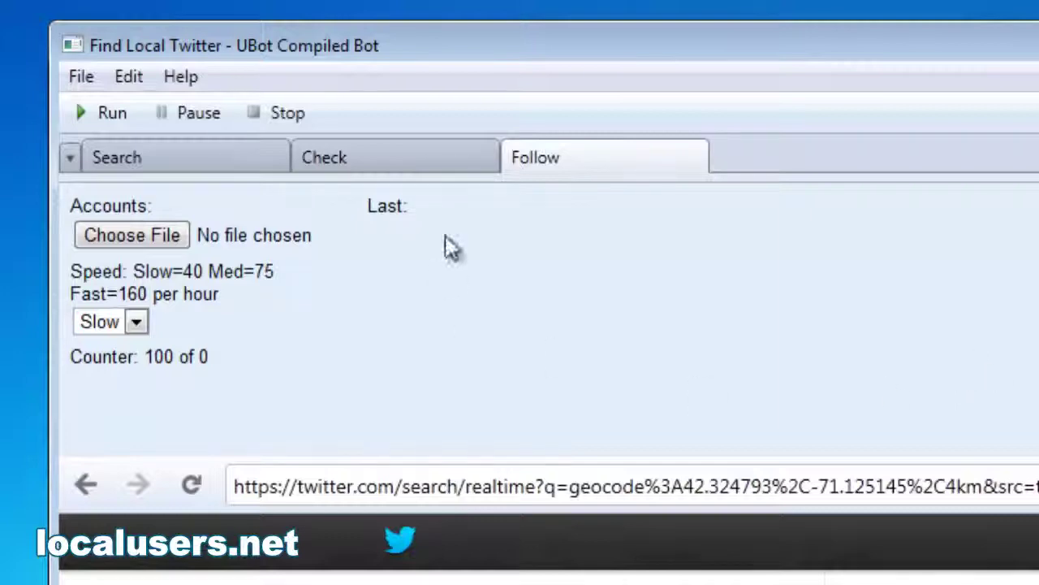
left_click(400, 157)
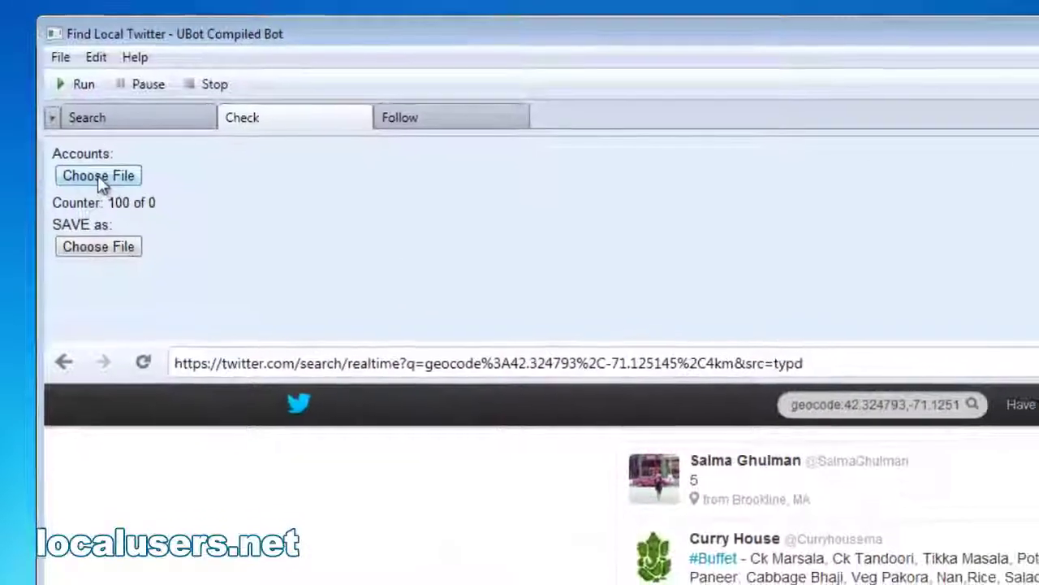
left_click(115, 204)
left_click(817, 224)
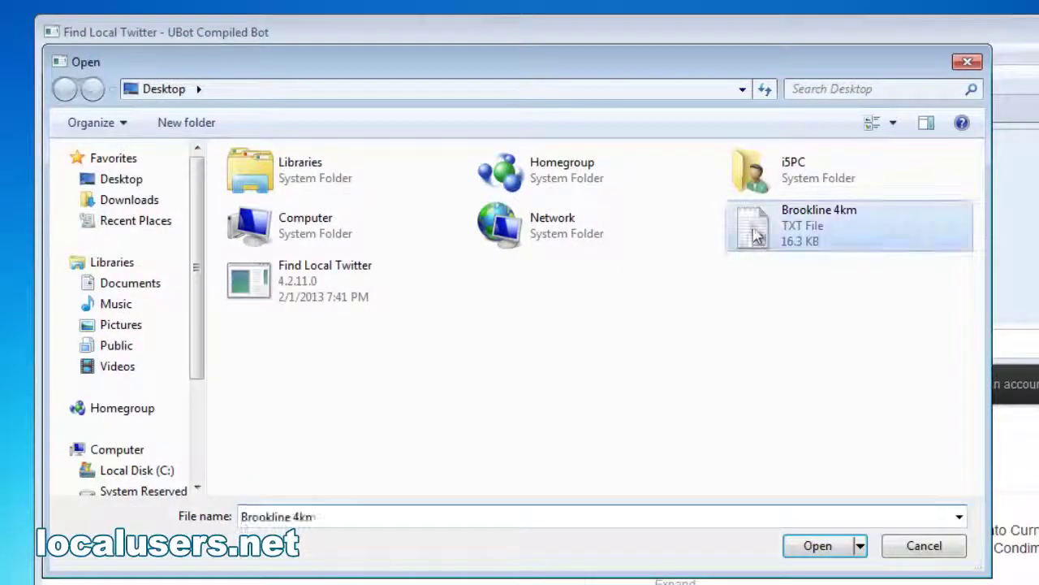
left_click(817, 547)
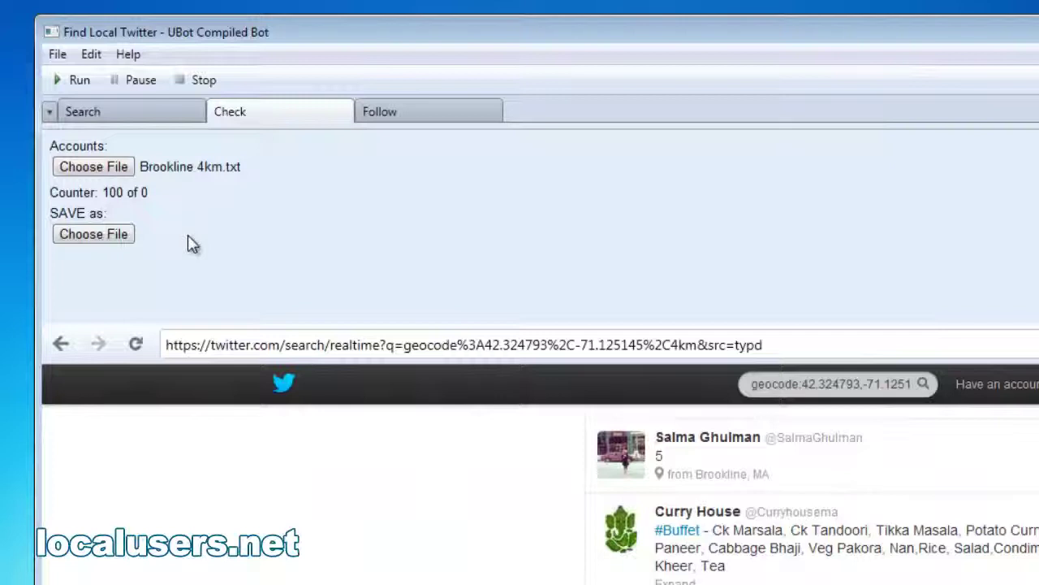
Step: Save the check results as Brookline 4km on the Desktop and run the account check
left_click(96, 240)
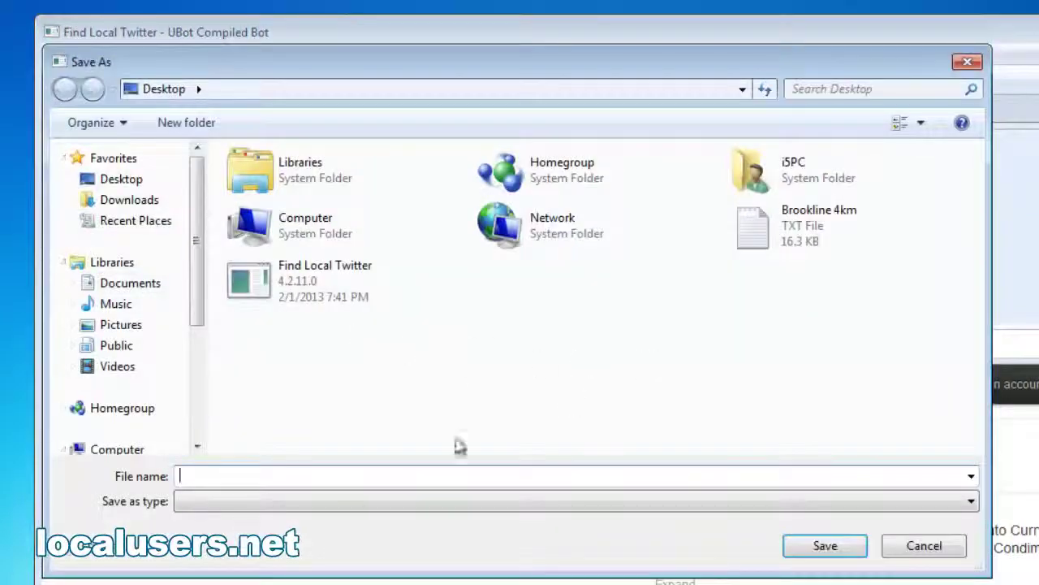
type("Bro")
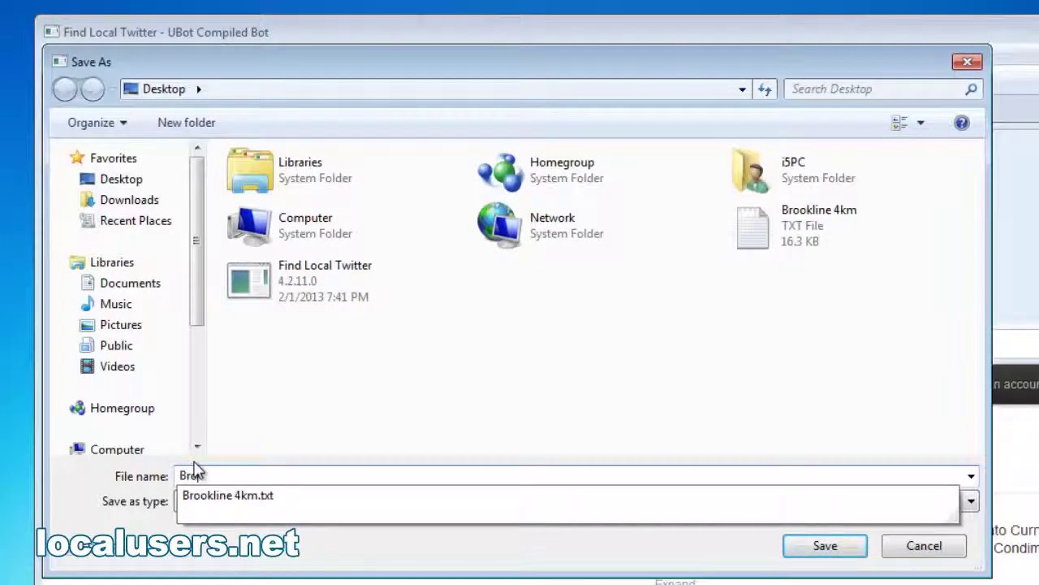
type("okline 4km")
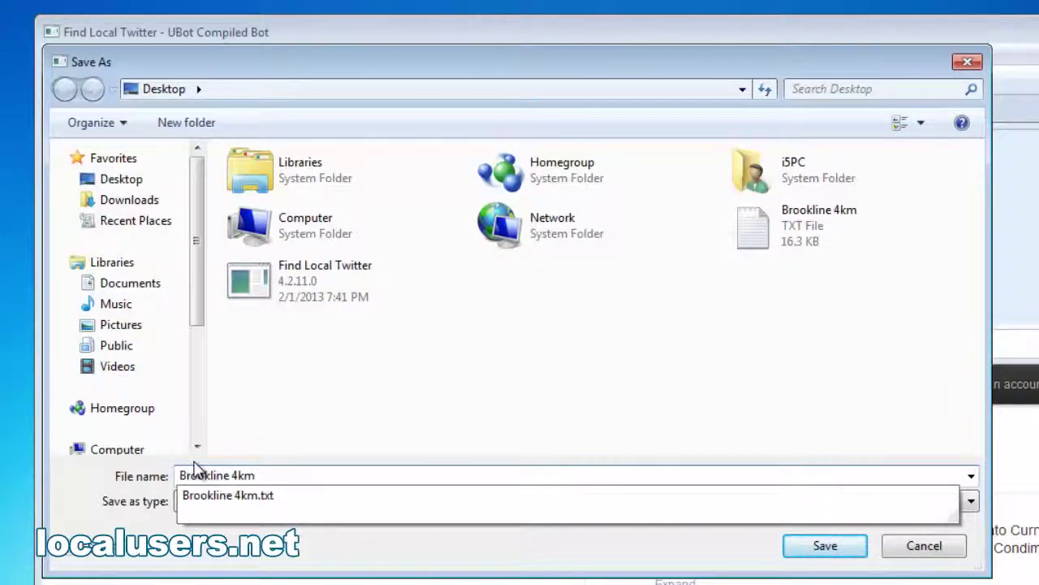
left_click(820, 547)
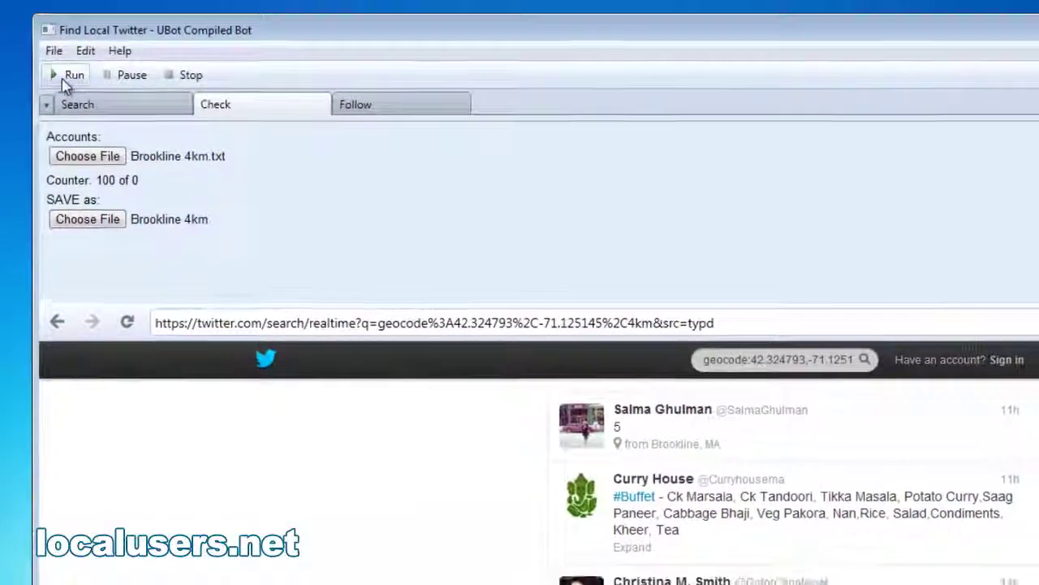
left_click(68, 76)
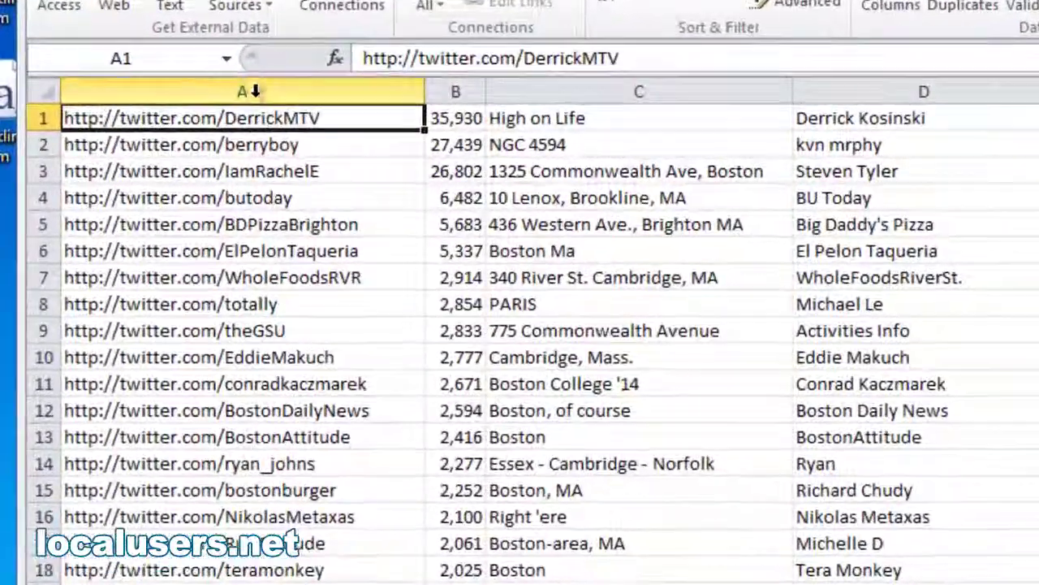
Step: Examine the results spreadsheet in Excel column by column: profile addresses, follower counts, locations, names, websites and descriptions
left_click(200, 106)
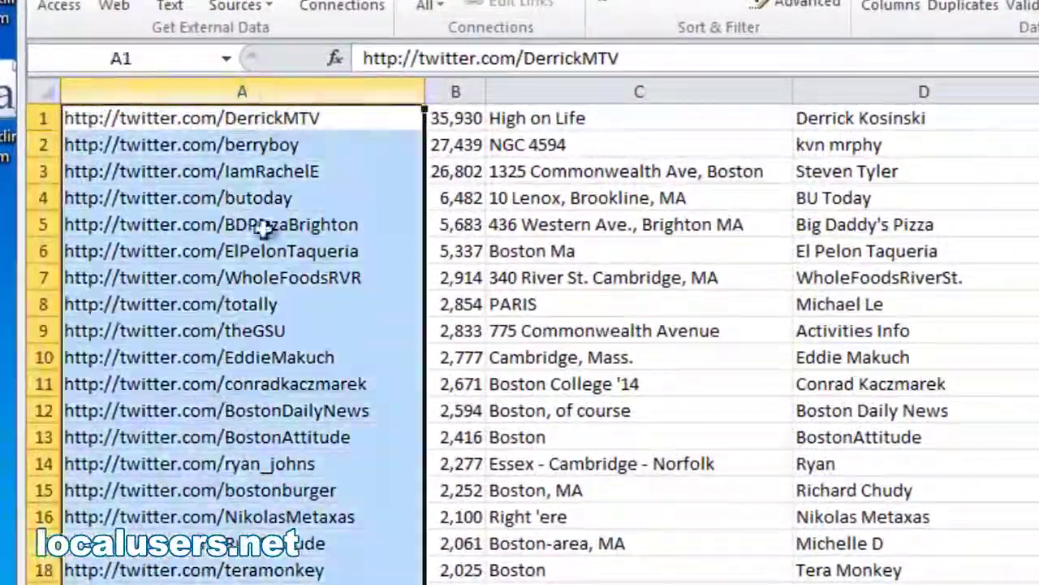
left_click(455, 89)
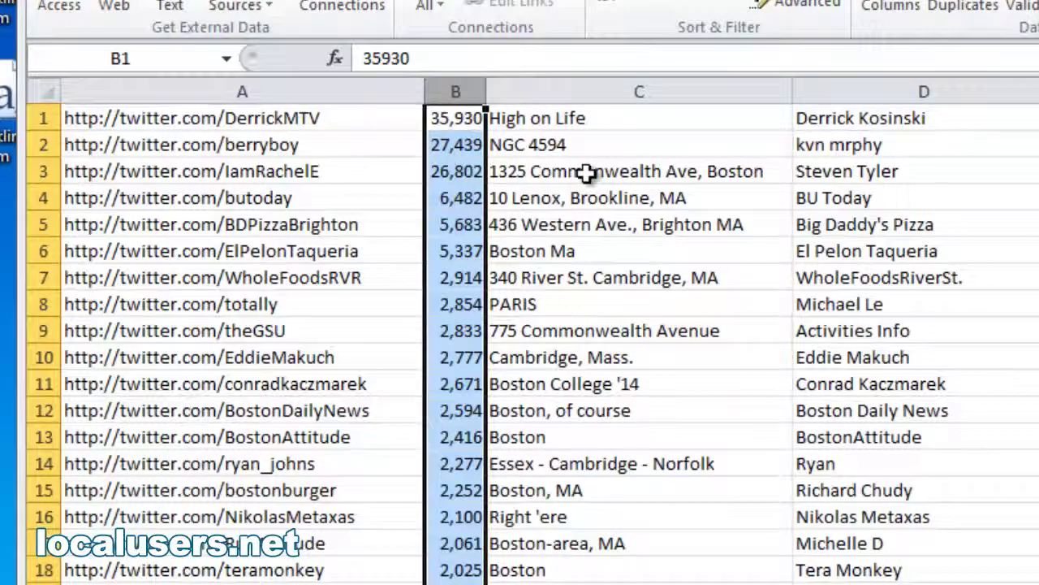
left_click(596, 89)
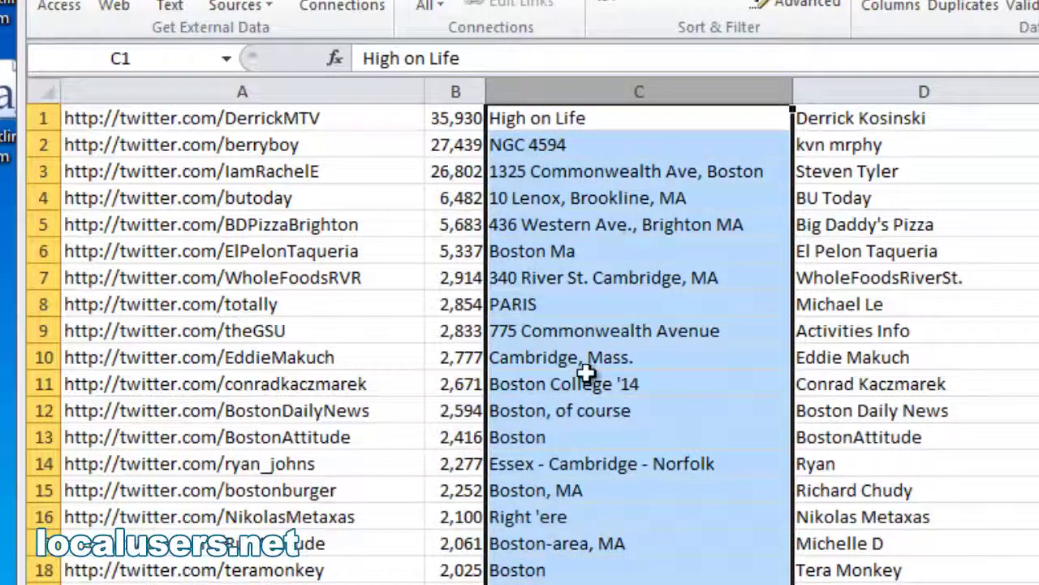
scroll(588, 362, "down", 8)
scroll(639, 341, "down", 4)
scroll(639, 342, "up", 15)
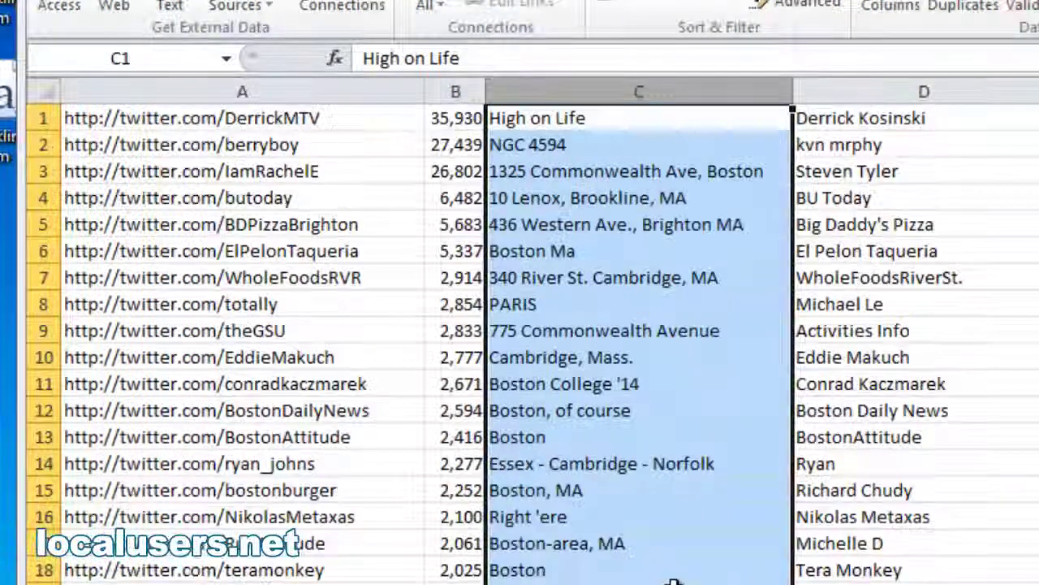
left_click(869, 91)
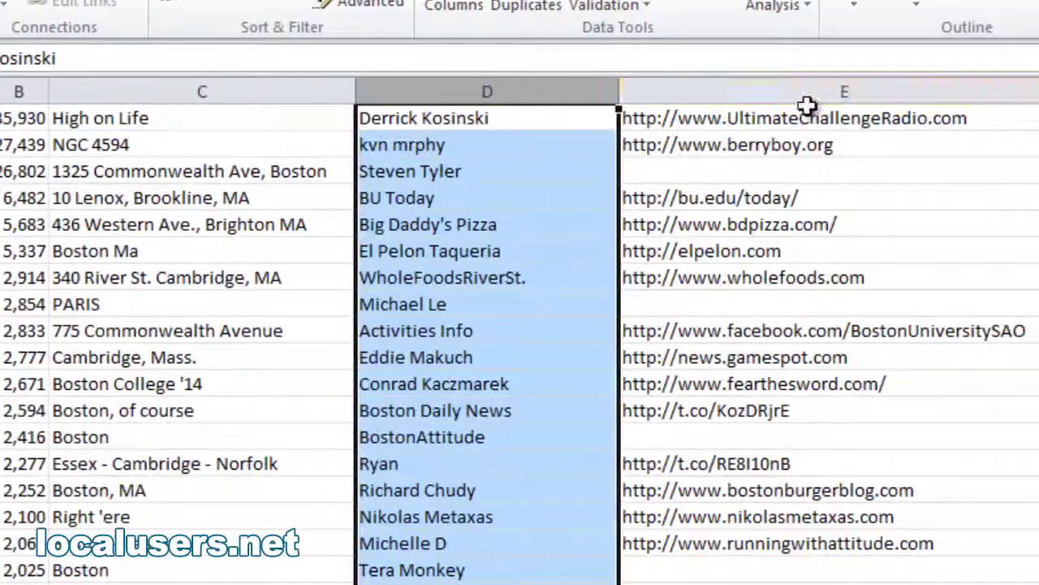
left_click(963, 91)
left_click(812, 91)
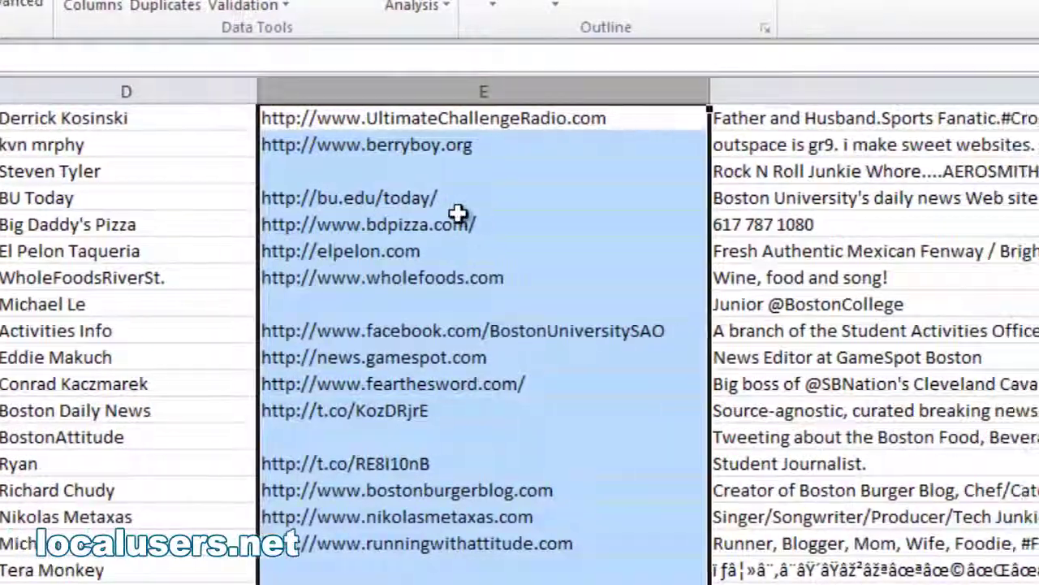
left_click(928, 89)
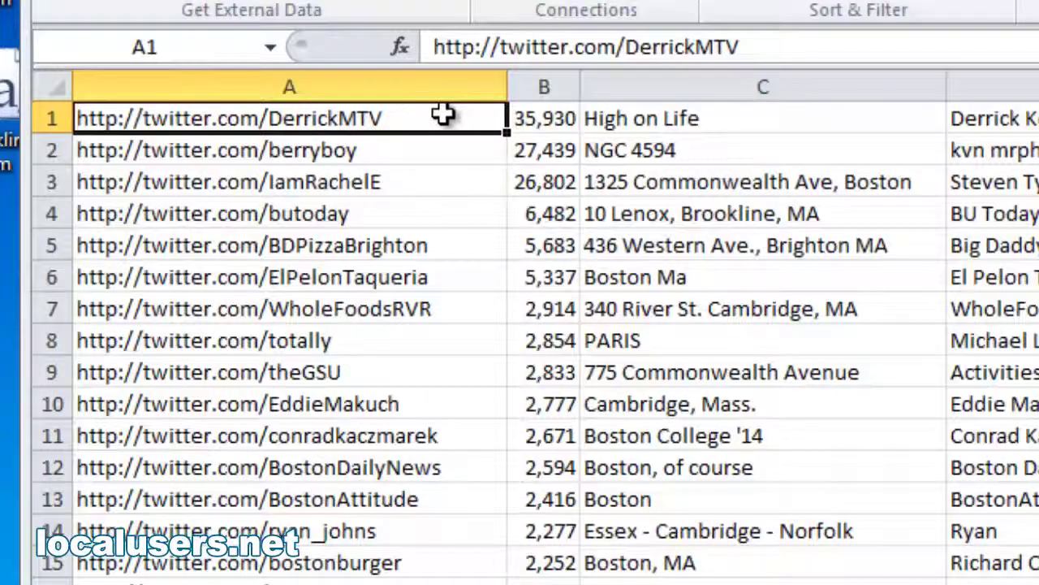
Step: Highlight the profile addresses and look through the accounts ordered by location, down to the Brookline entries
left_click_drag(433, 114, 432, 584)
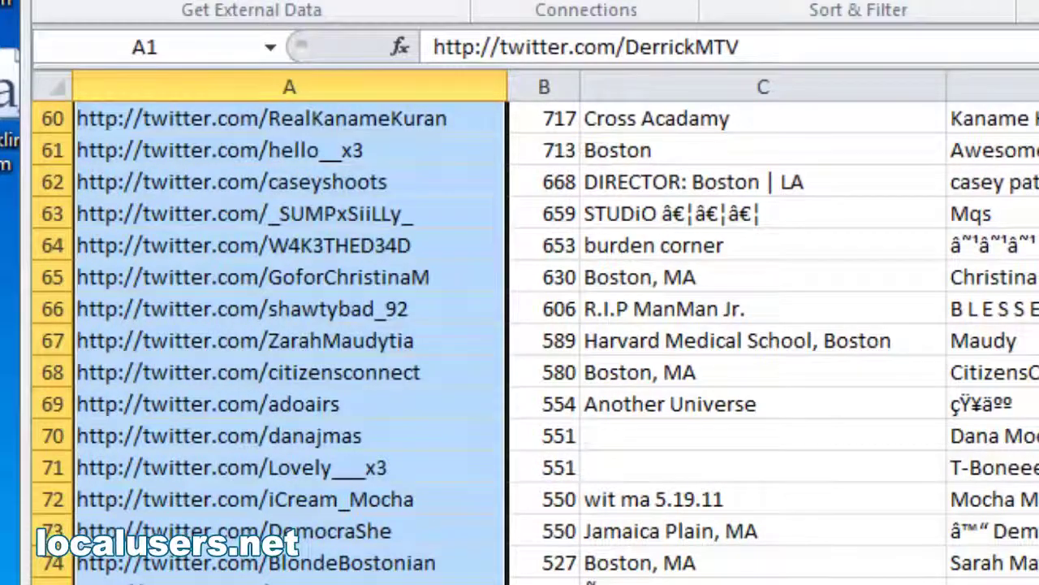
key("ctrl+Home")
scroll(519, 341, "down", 20)
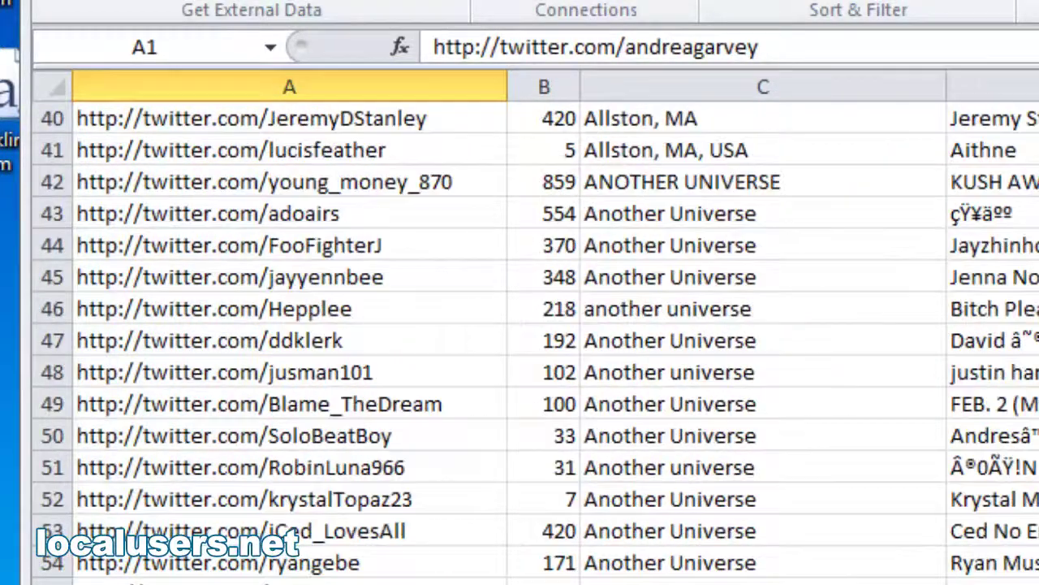
scroll(722, 318, "down", 15)
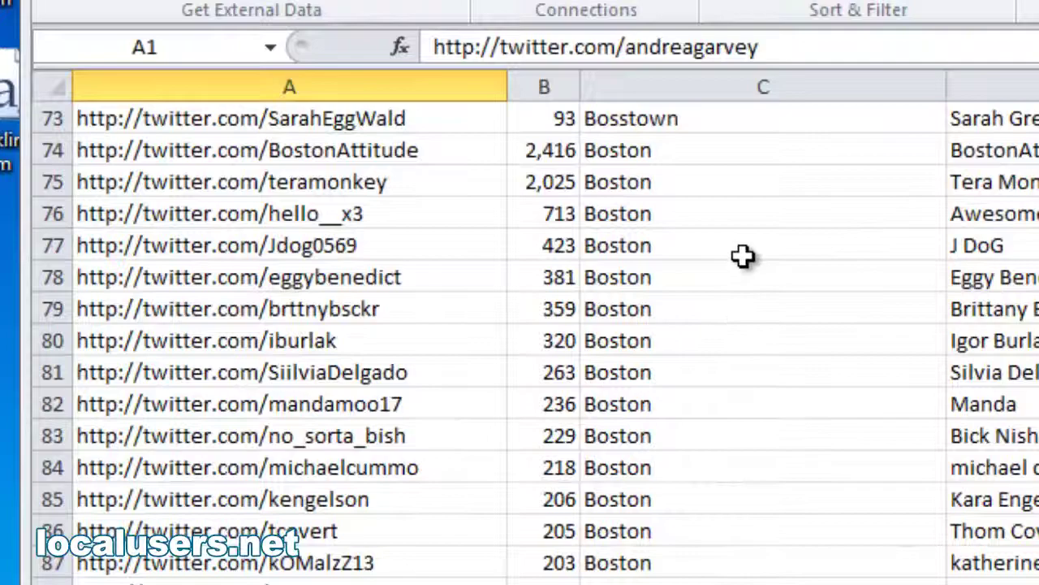
scroll(688, 505, "down", 20)
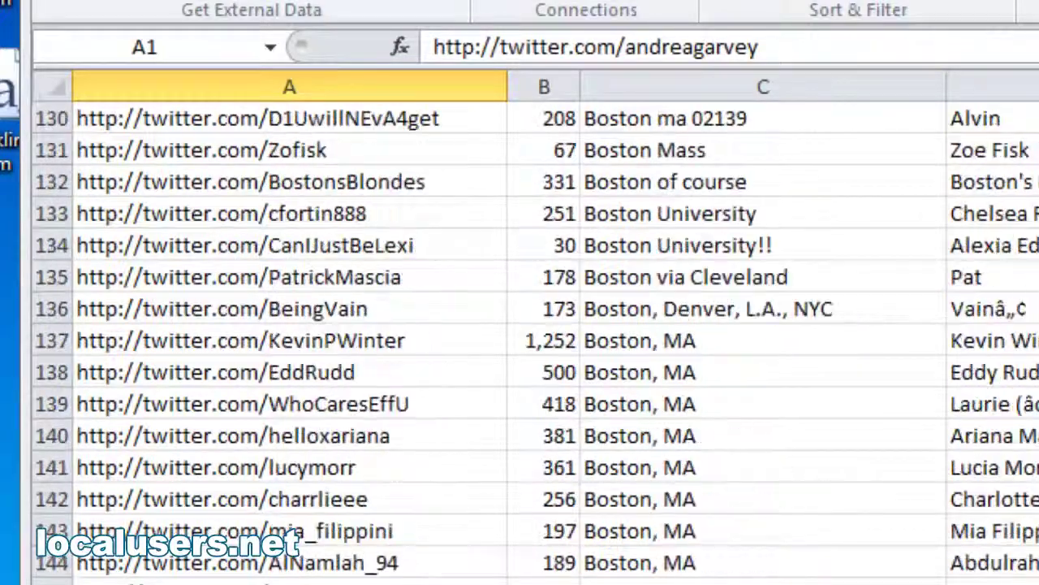
scroll(520, 342, "down", 15)
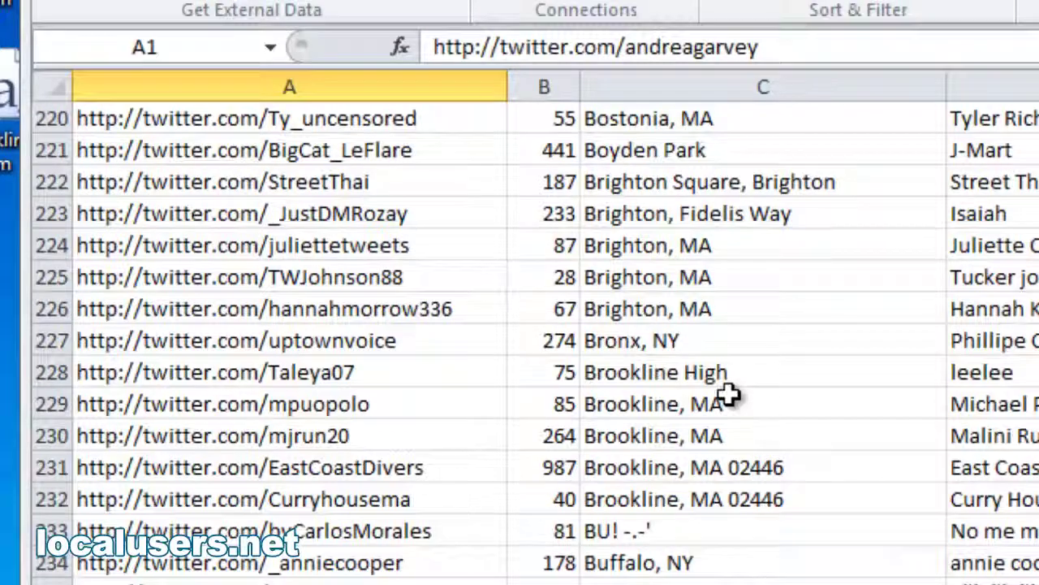
Step: Highlight the Brookline, MA locations and look through the remaining locations in the list
left_click_drag(705, 408, 731, 509)
left_click(750, 569)
scroll(705, 421, "down", 5)
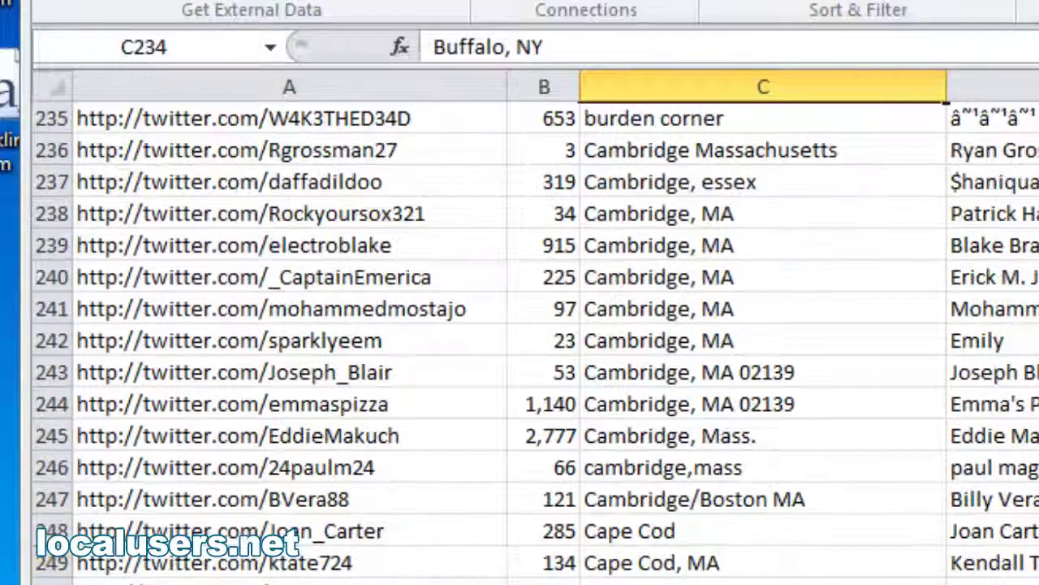
scroll(739, 399, "down", 5)
scroll(520, 341, "down", 20)
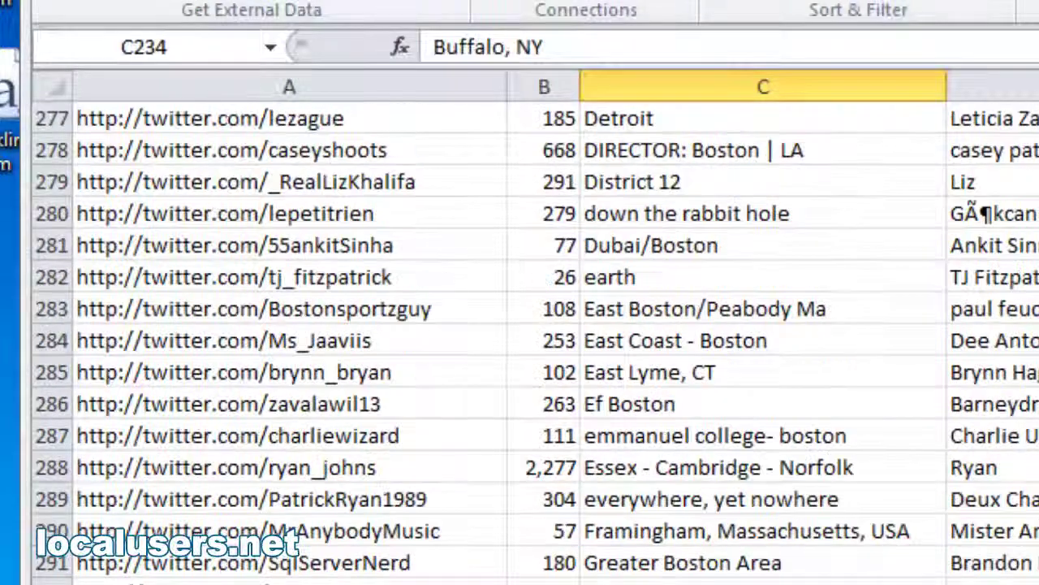
scroll(738, 418, "down", 20)
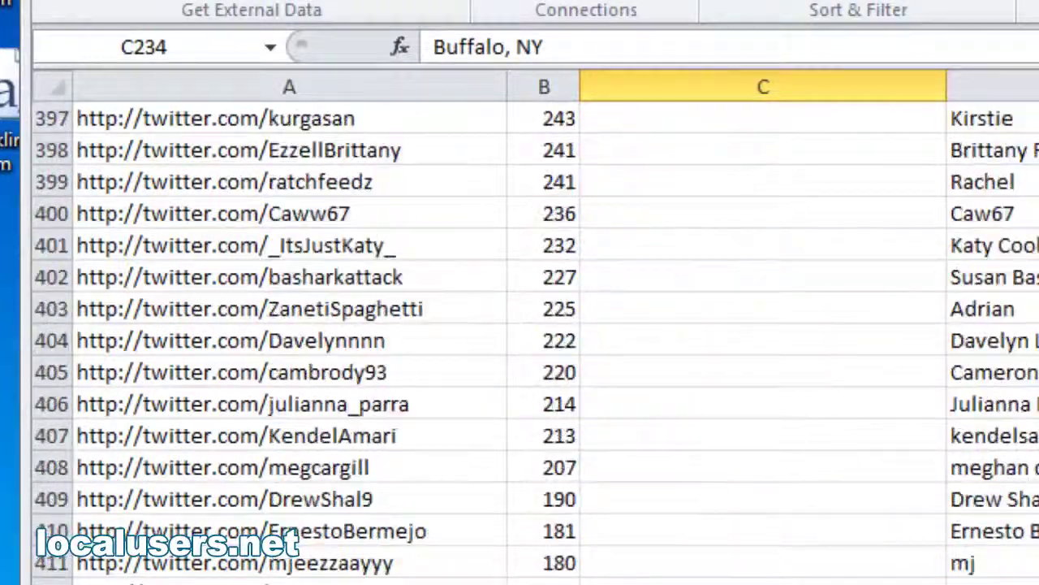
scroll(738, 419, "up", 20)
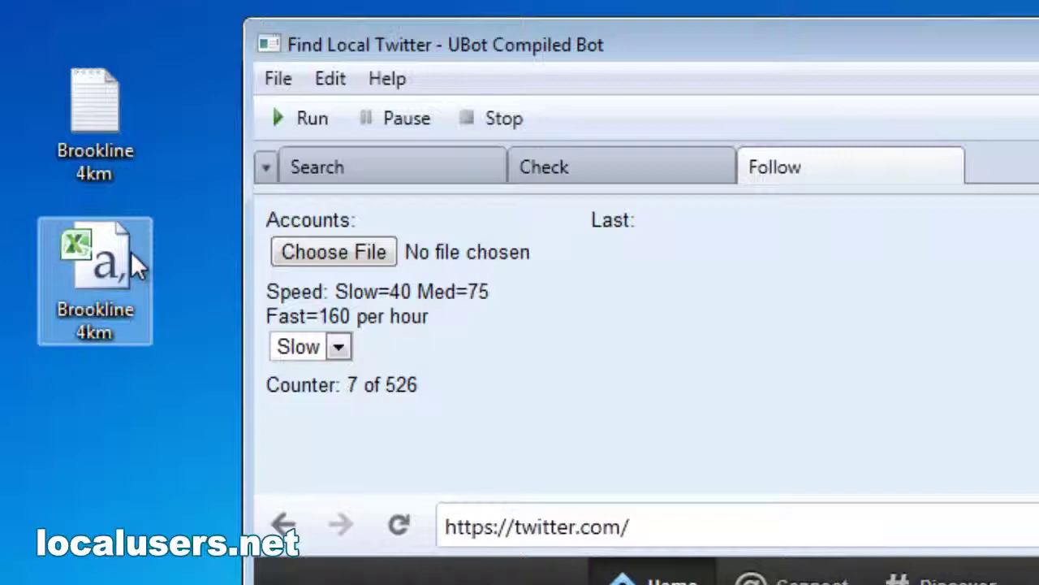
Step: Switch back to Find Local Twitter and choose the Brookline 4km text file as the accounts list for following
left_click(317, 259)
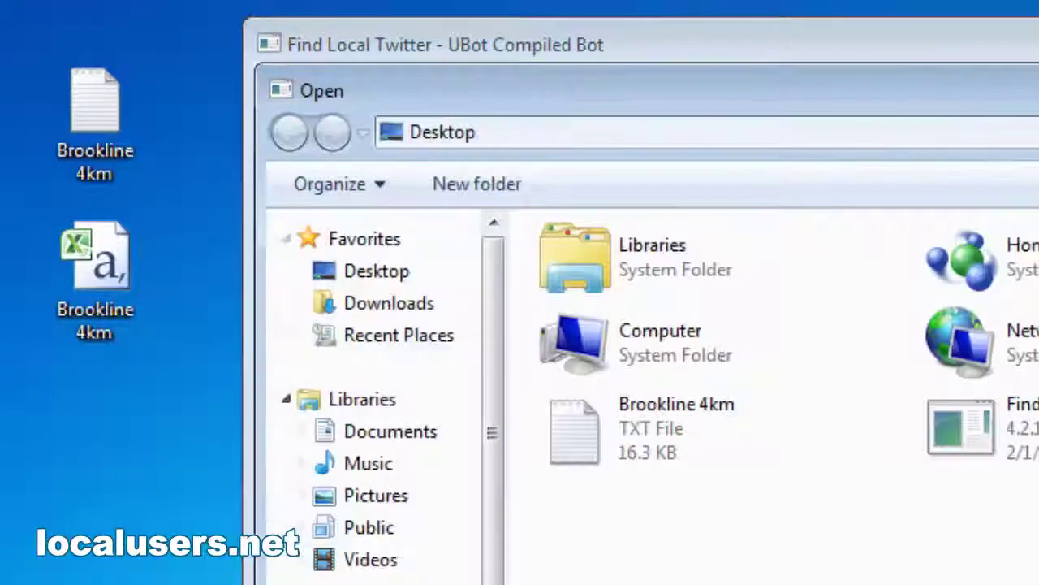
left_click(609, 424)
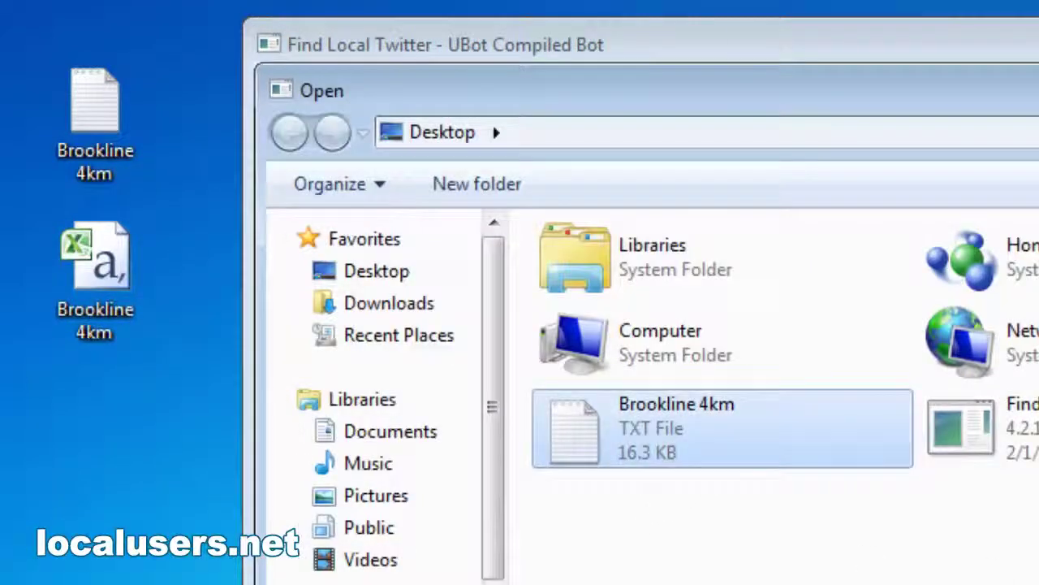
double_click(552, 418)
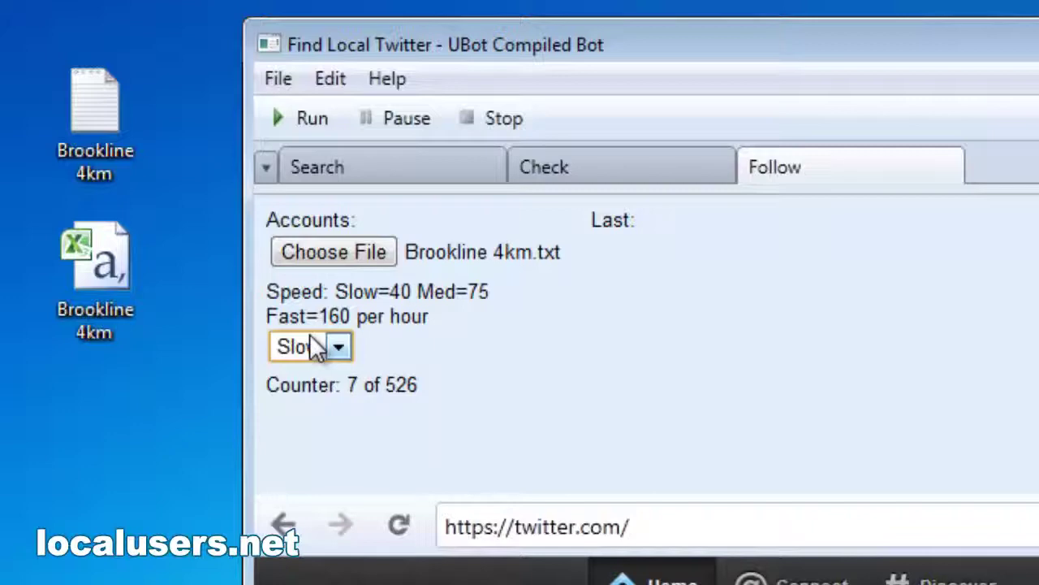
Step: Set the follow speed to Fast and run the bot to follow the accounts in the list
left_click(339, 350)
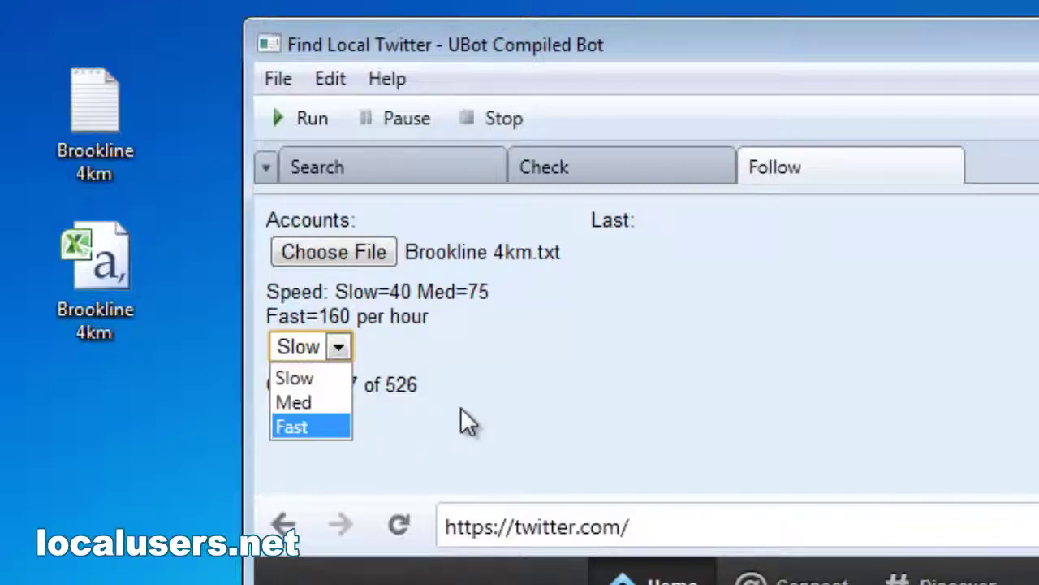
left_click(551, 368)
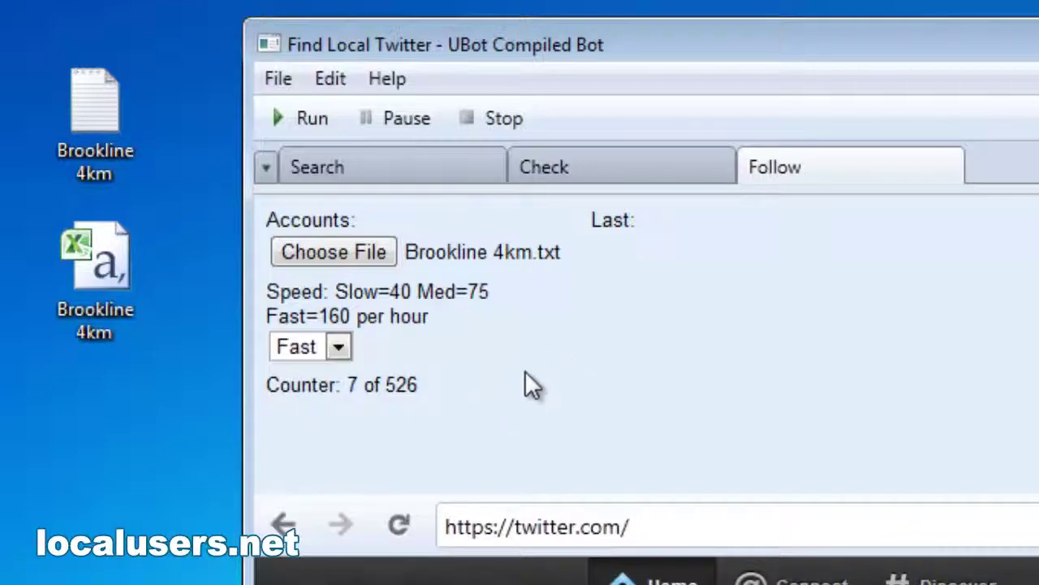
left_click(336, 351)
left_click(295, 376)
left_click(340, 350)
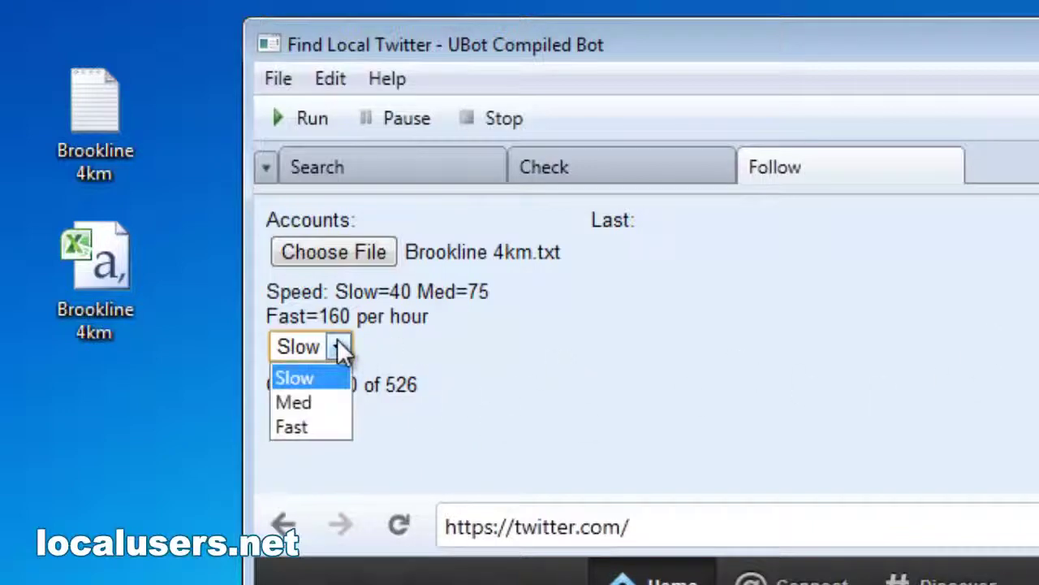
left_click(294, 428)
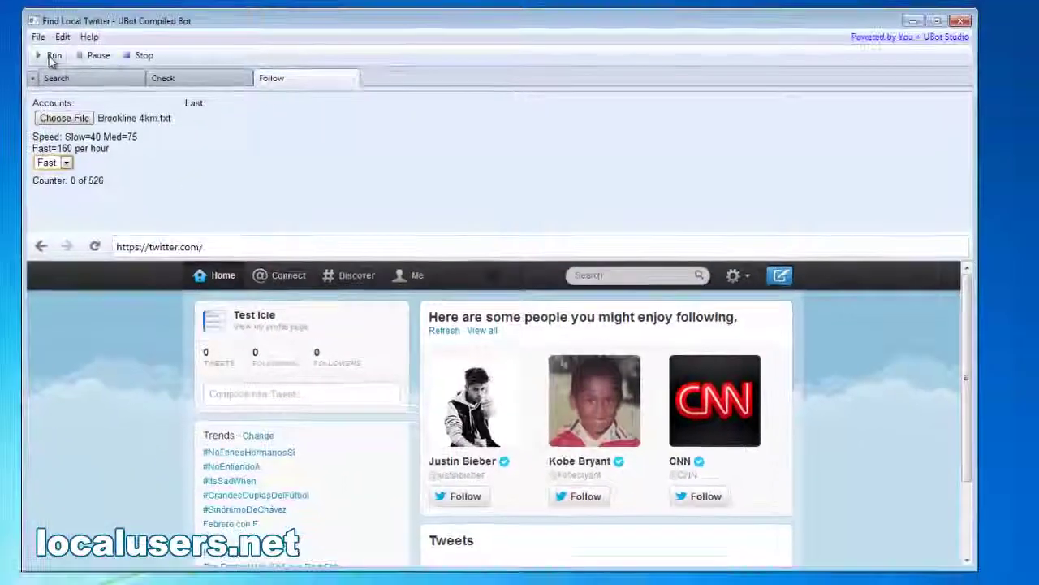
left_click(84, 65)
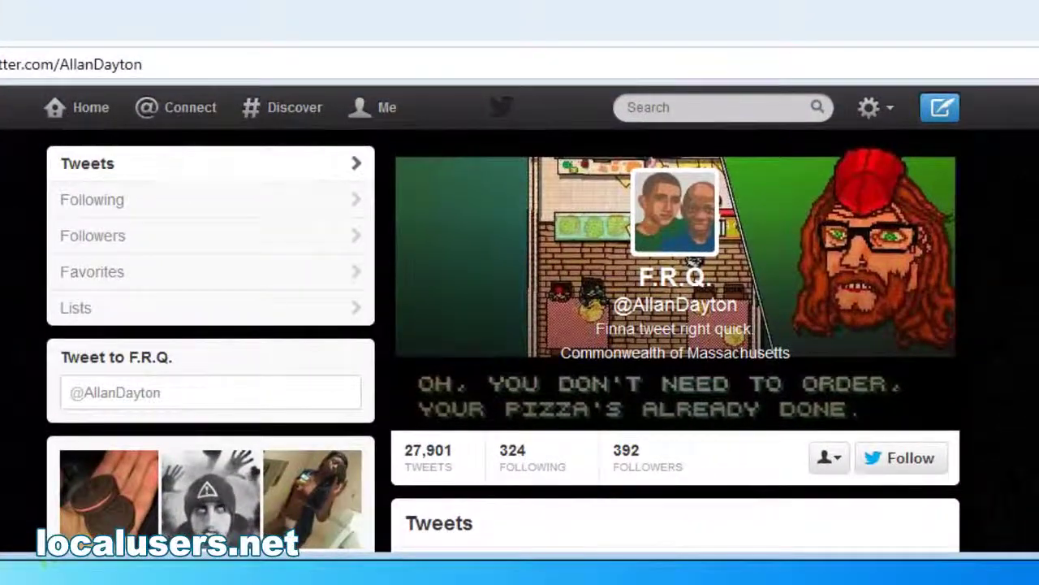
left_click(901, 457)
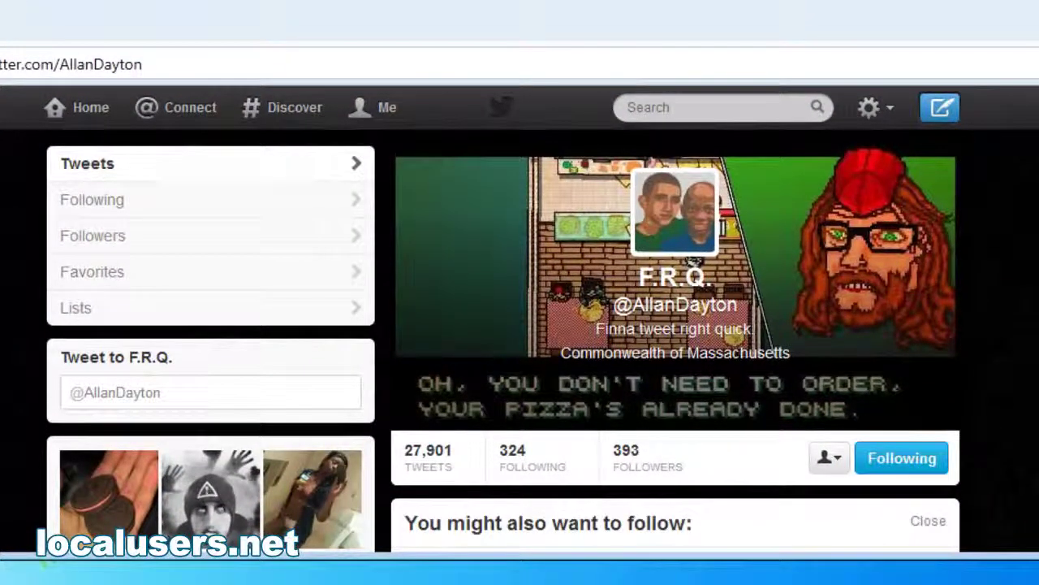